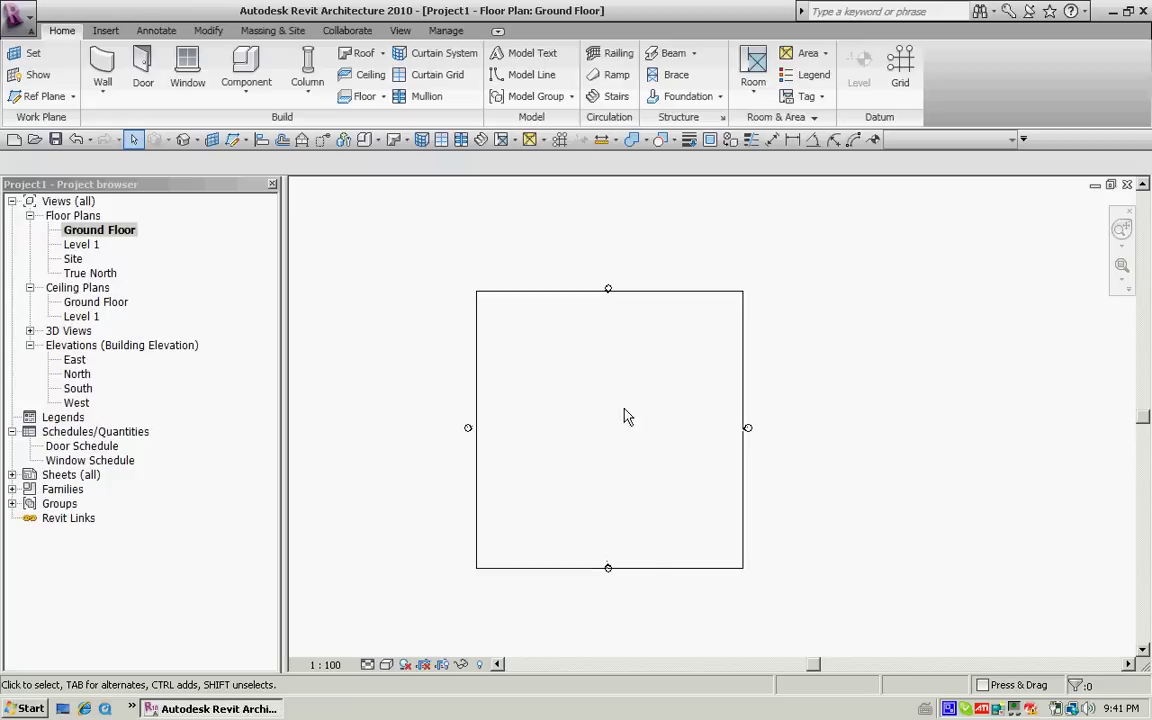
Centre the square Generic 150mm ground slab in the Ground Floor plan view.
scroll(591, 440, down, 1)
scroll(603, 435, up, 2)
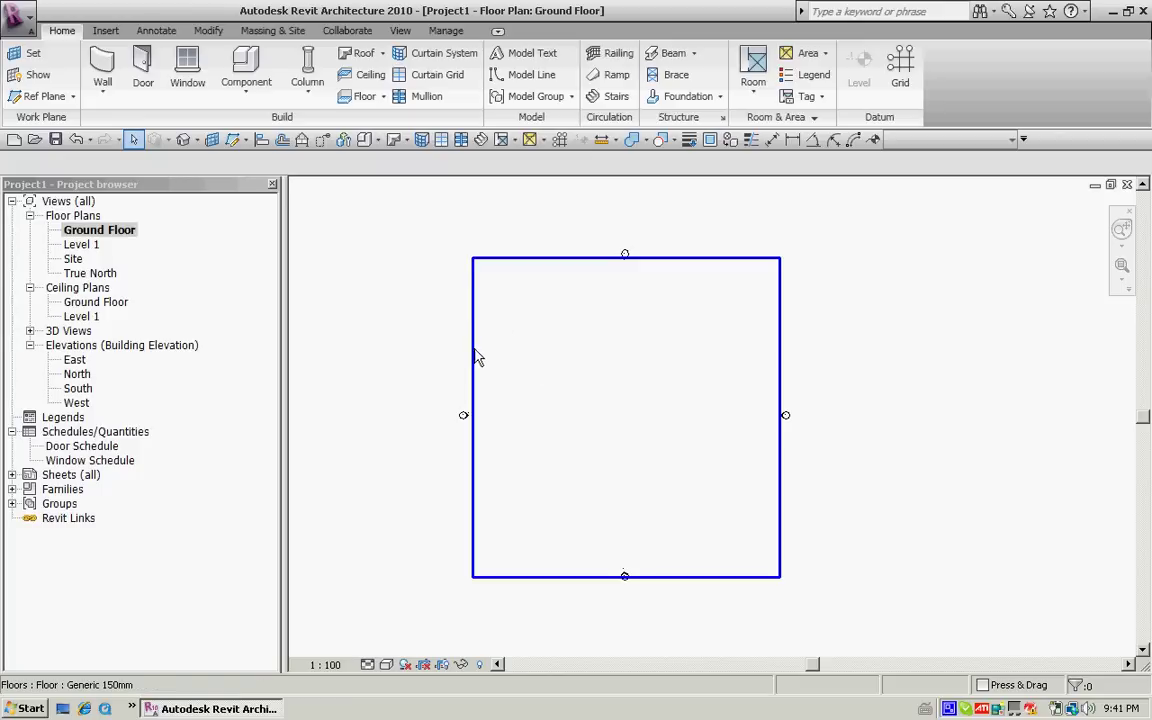
middle_drag(628, 440, 625, 466)
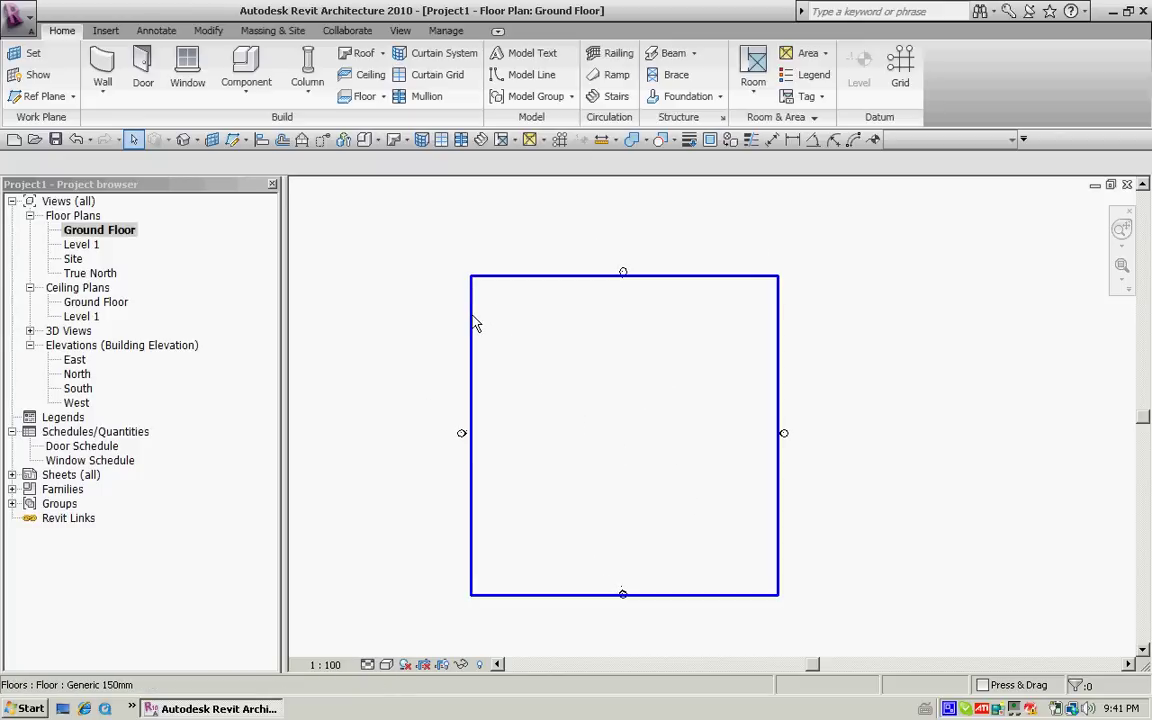
click(474, 316)
click(563, 416)
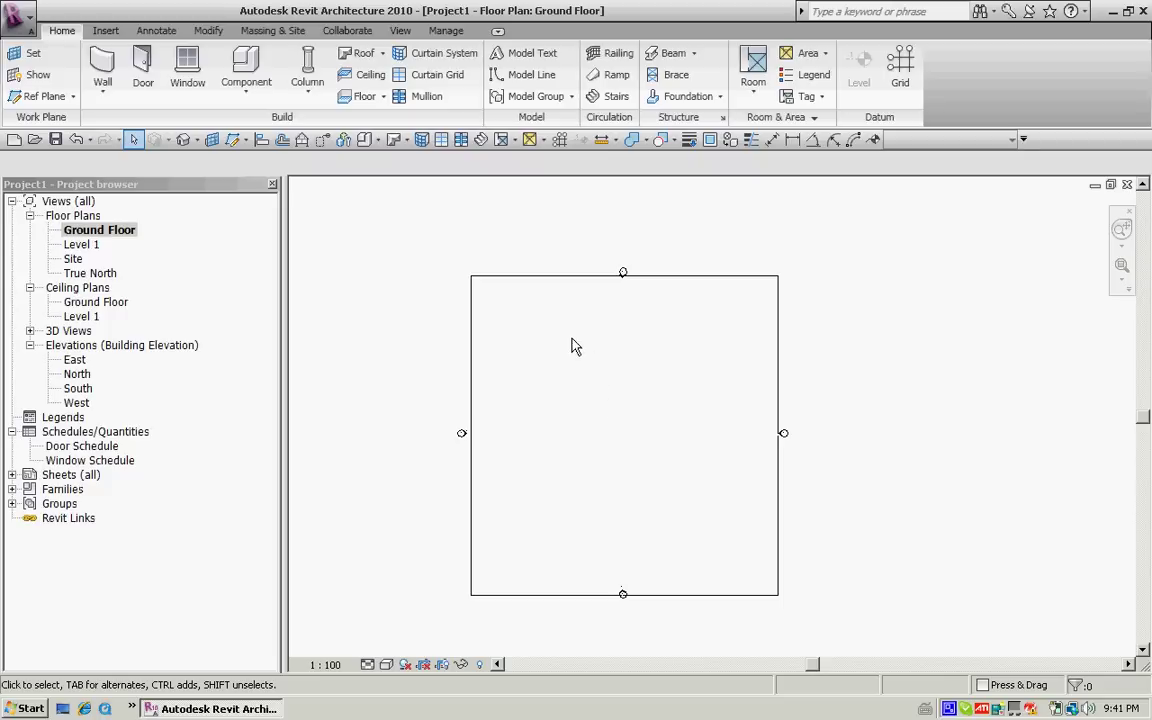
scroll(593, 428, up, 2)
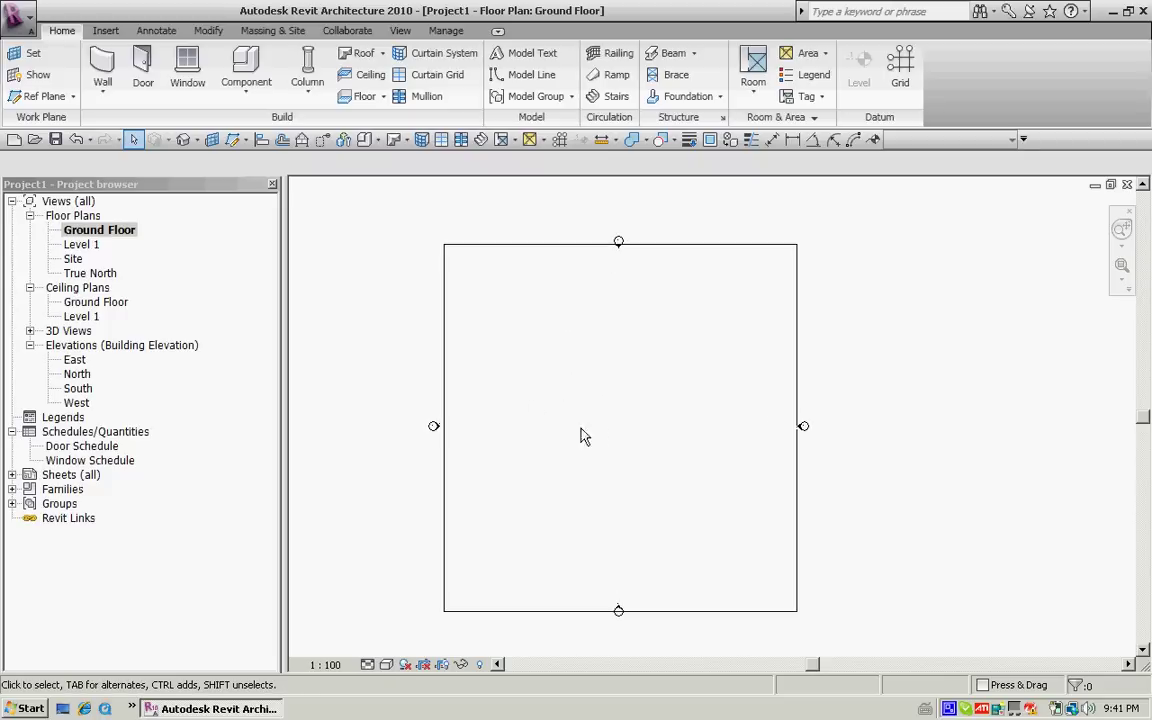
middle_drag(599, 458, 581, 440)
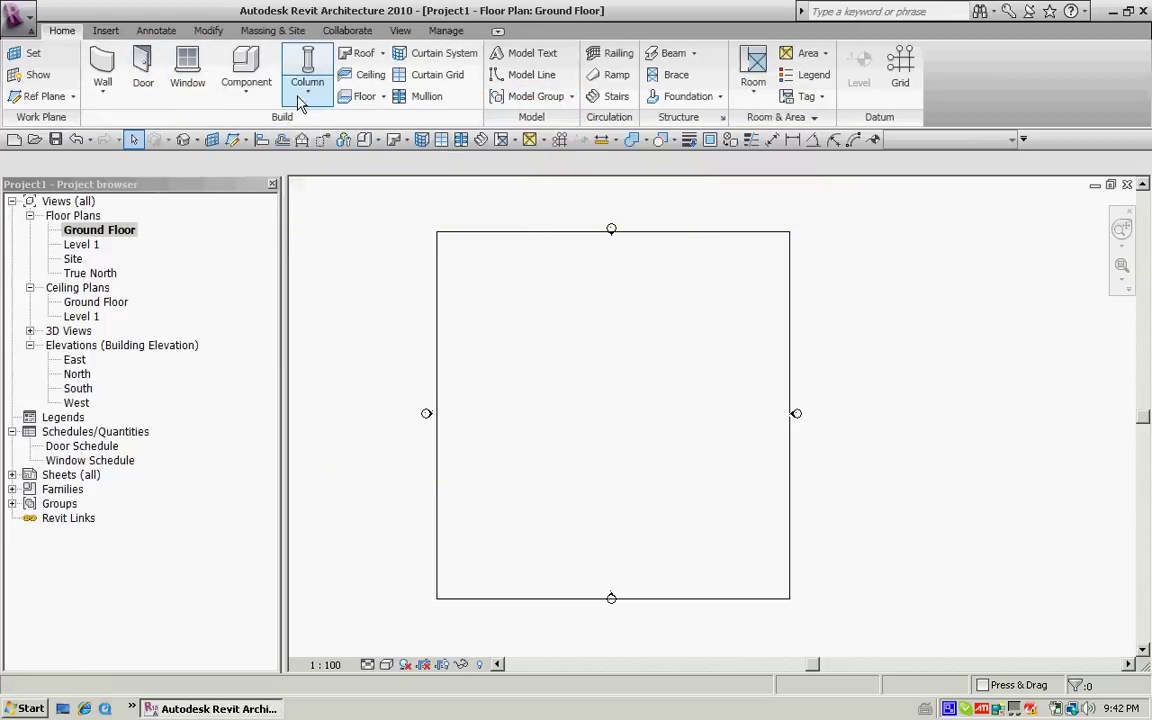
Sketch a closed three-line triangular floor boundary inside the square slab and finish the floor.
click(366, 97)
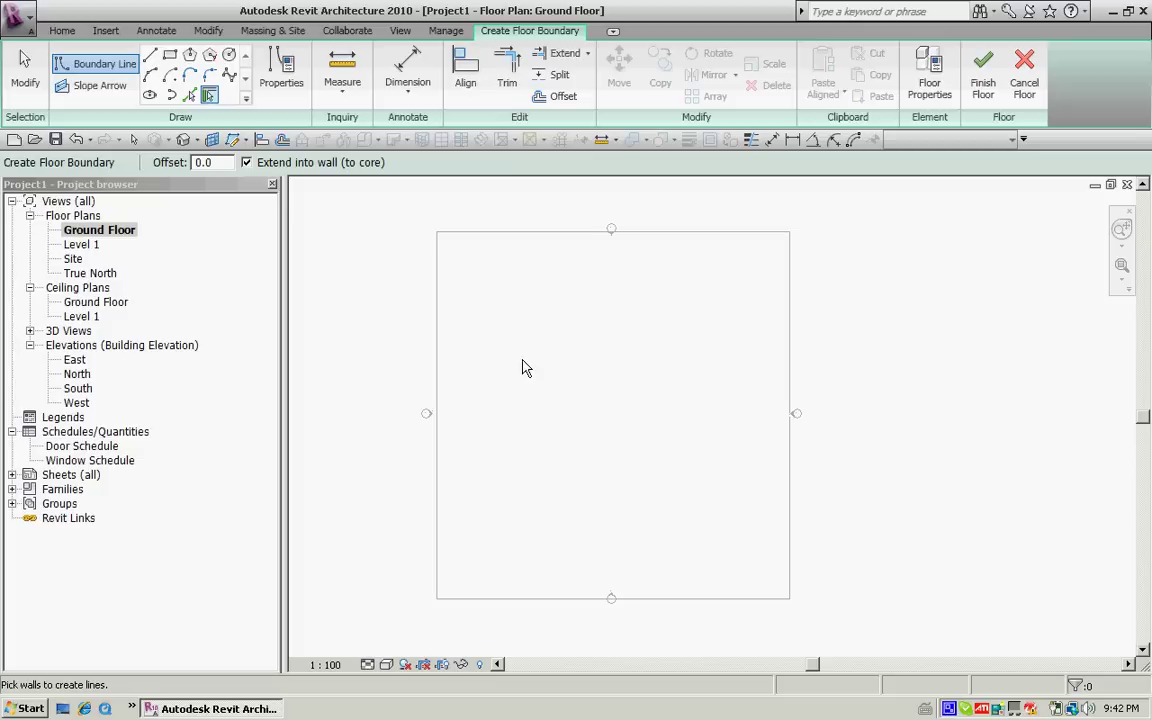
click(150, 55)
click(528, 412)
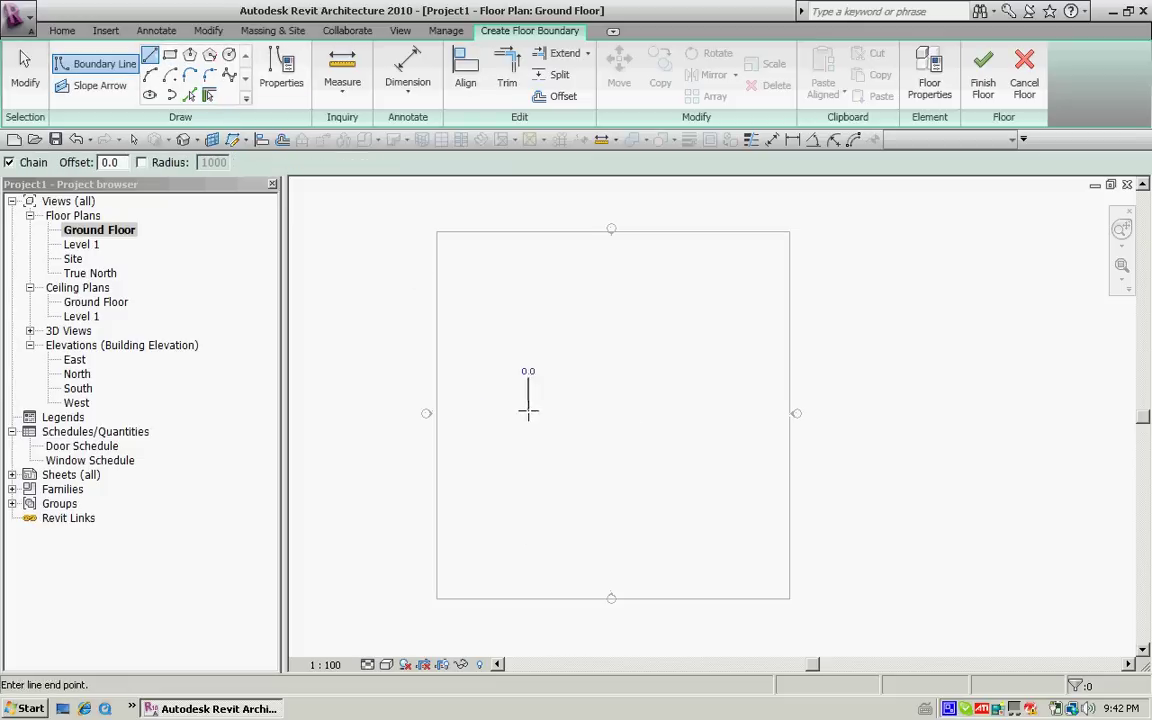
click(654, 288)
click(706, 499)
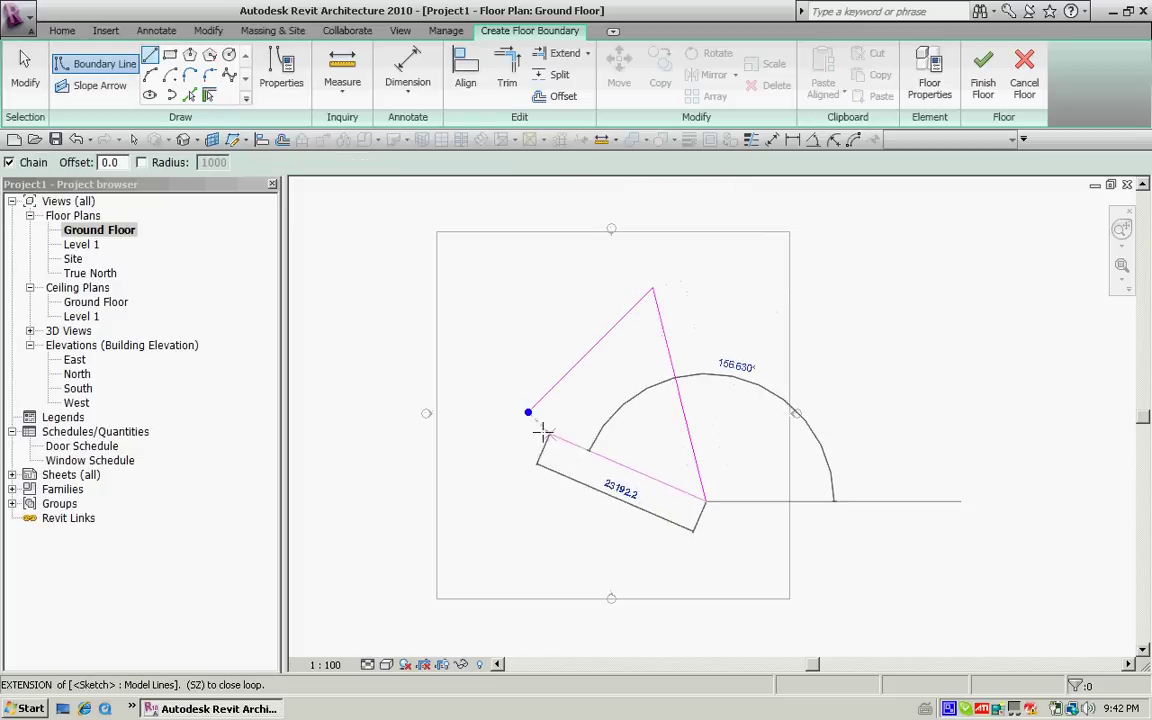
click(528, 412)
key(Escape)
key(Escape)
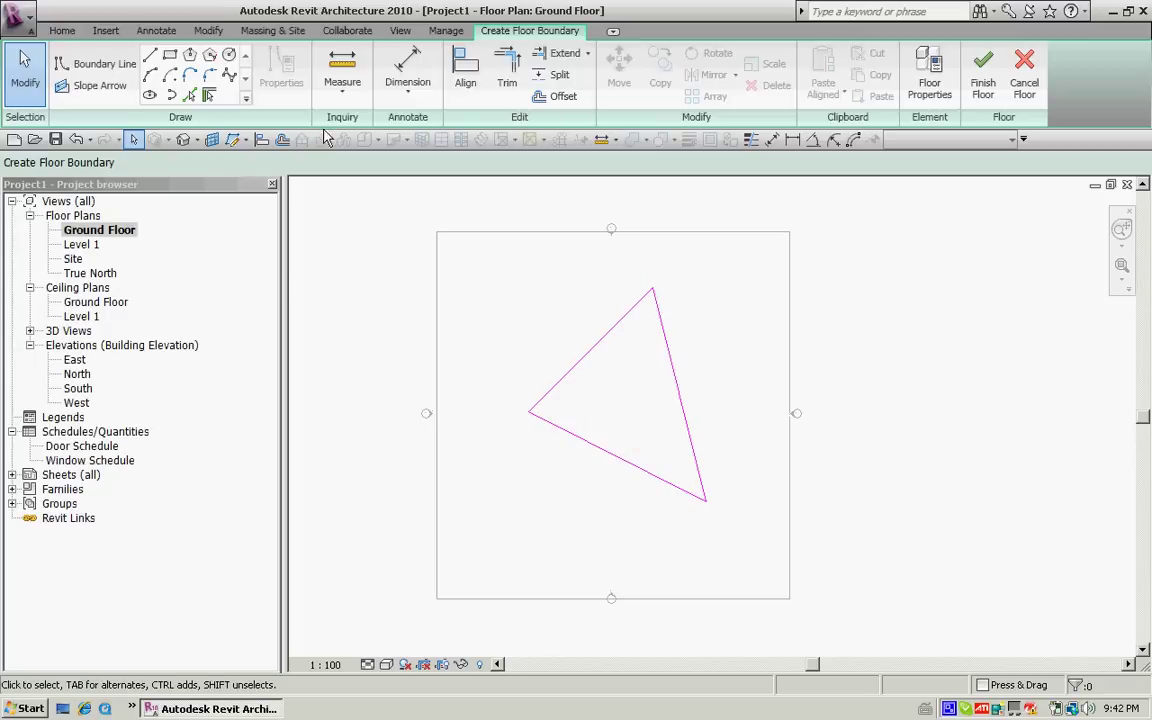
click(983, 72)
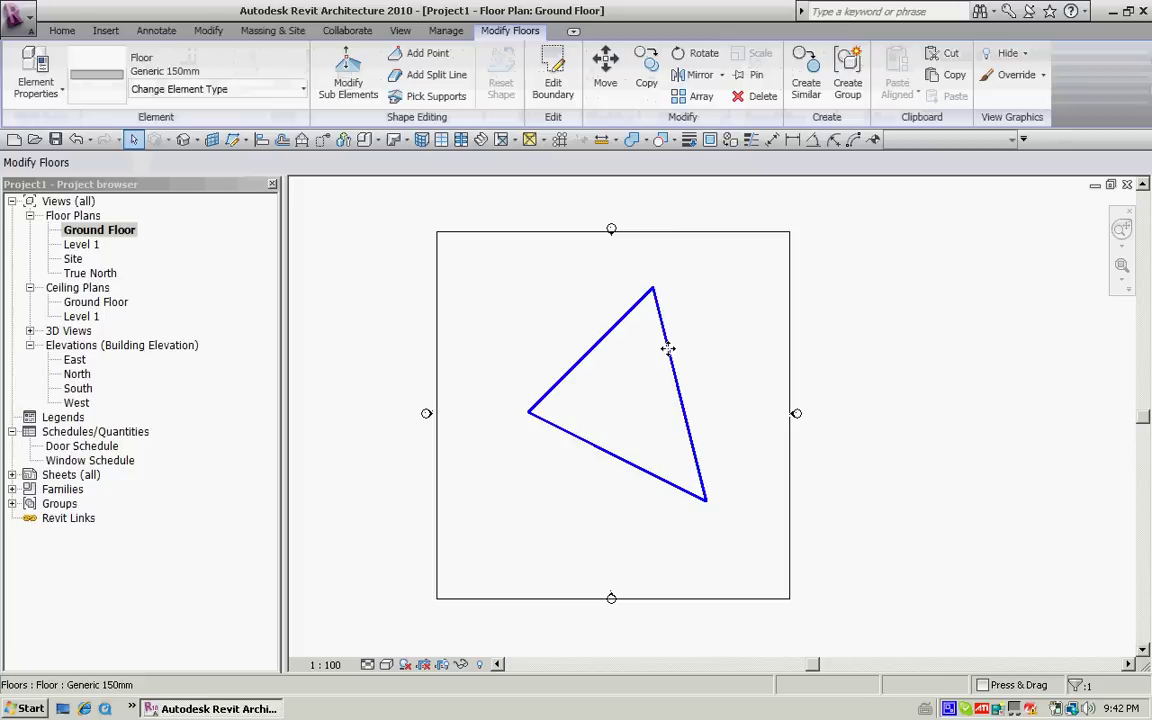
Set the triangle's top corner elevation to 3908 with Modify Sub Elements.
click(362, 88)
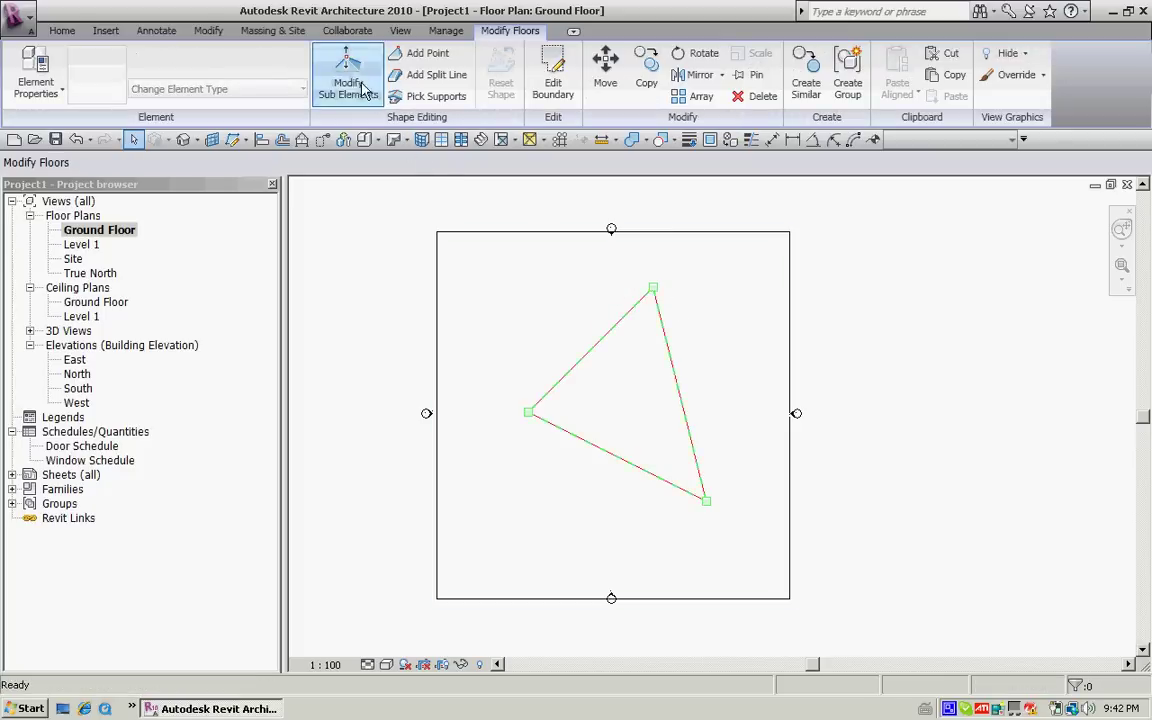
click(653, 287)
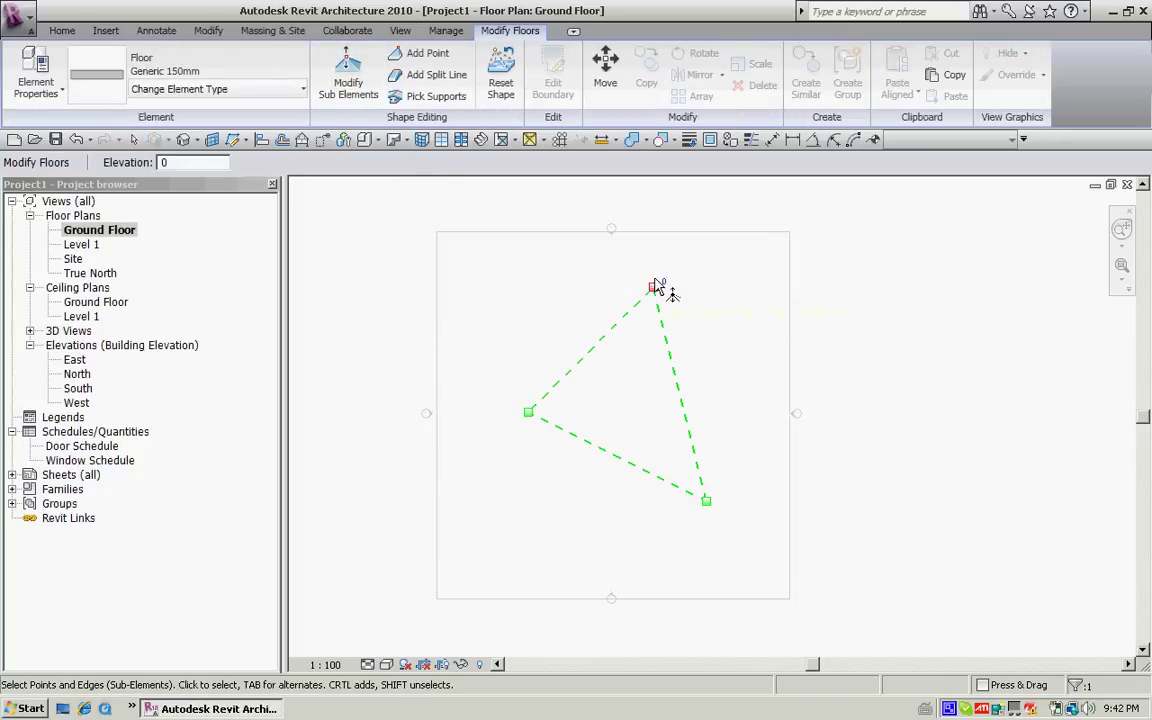
click(661, 284)
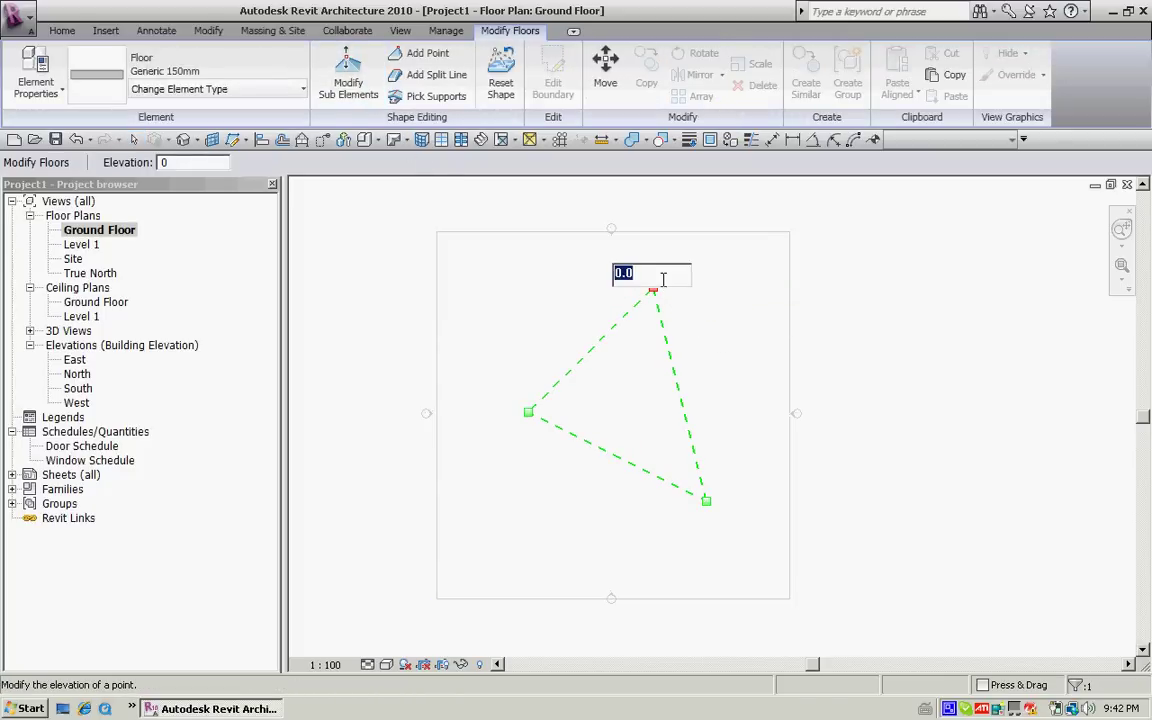
text(3908)
key(Return)
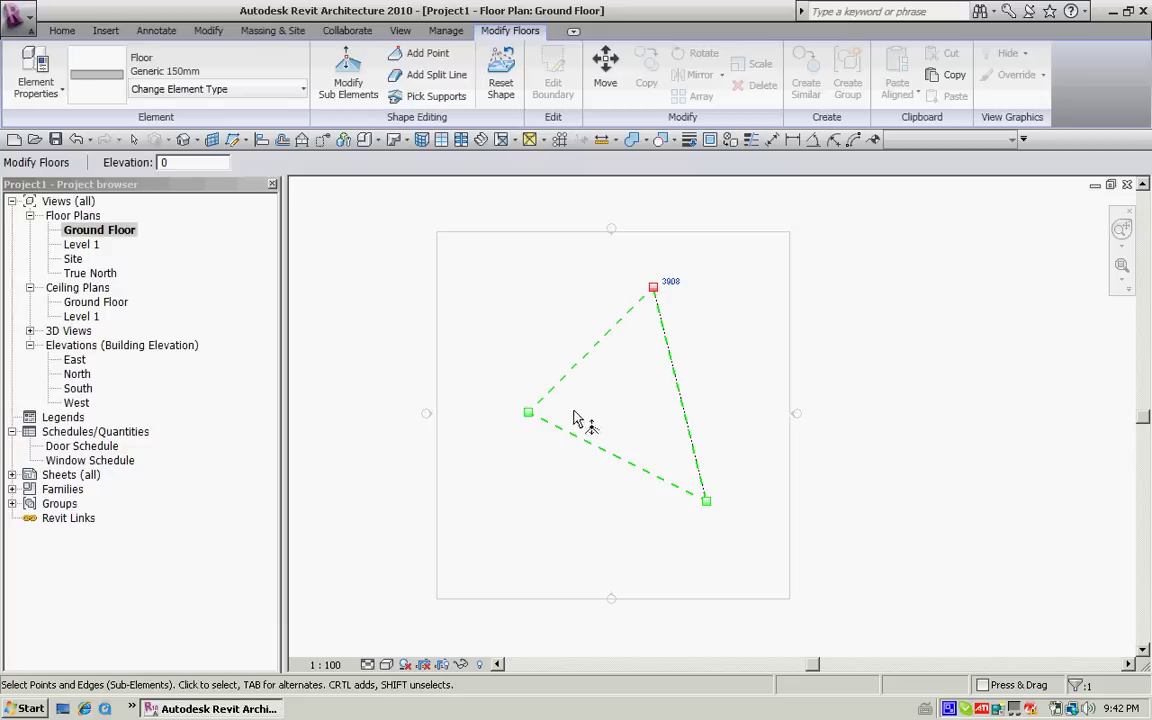
Set the triangle's left corner elevation to 457.
click(529, 415)
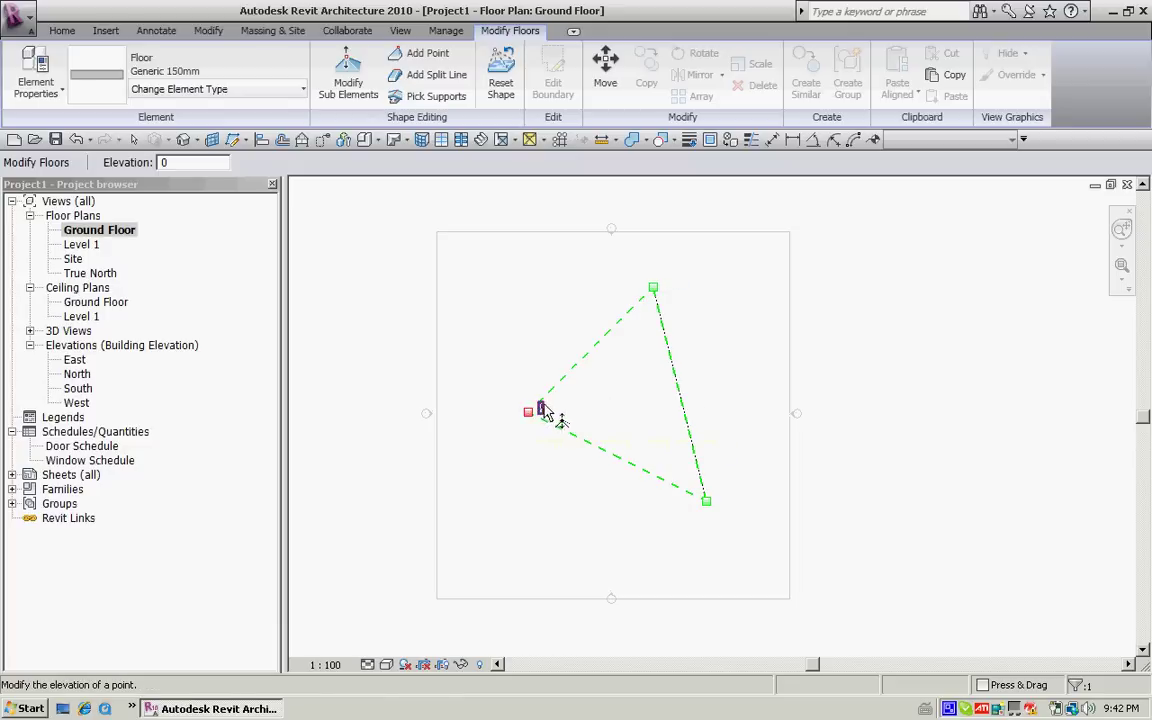
click(540, 409)
text(457)
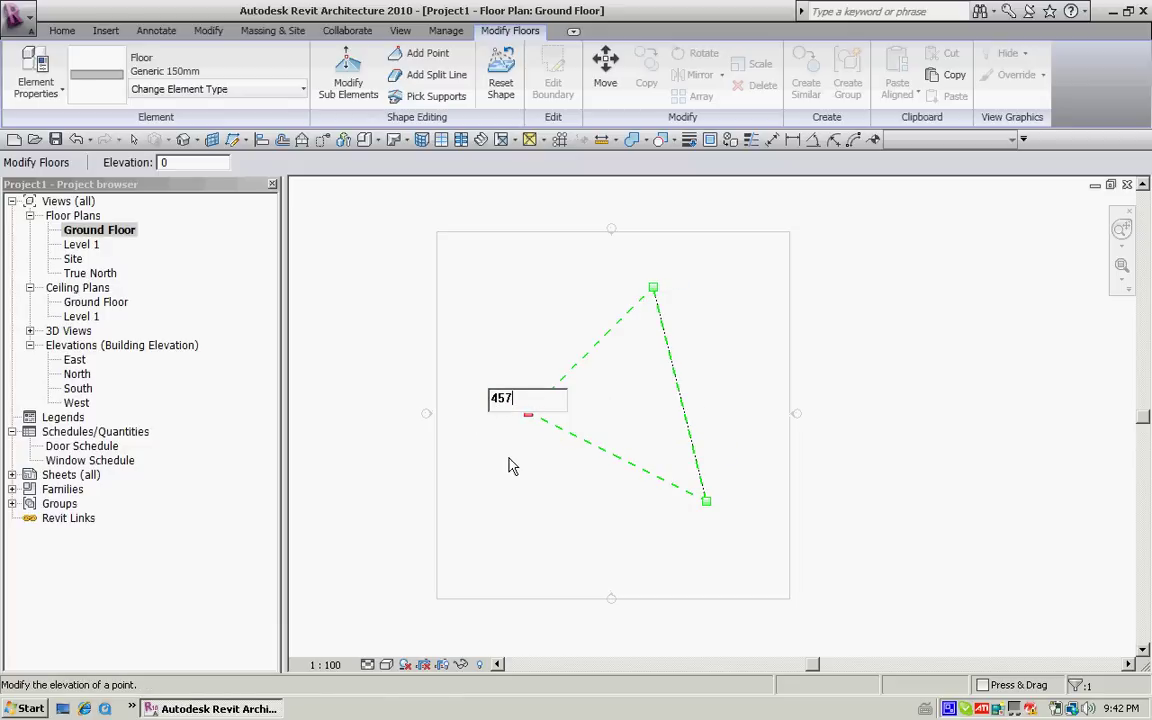
key(Return)
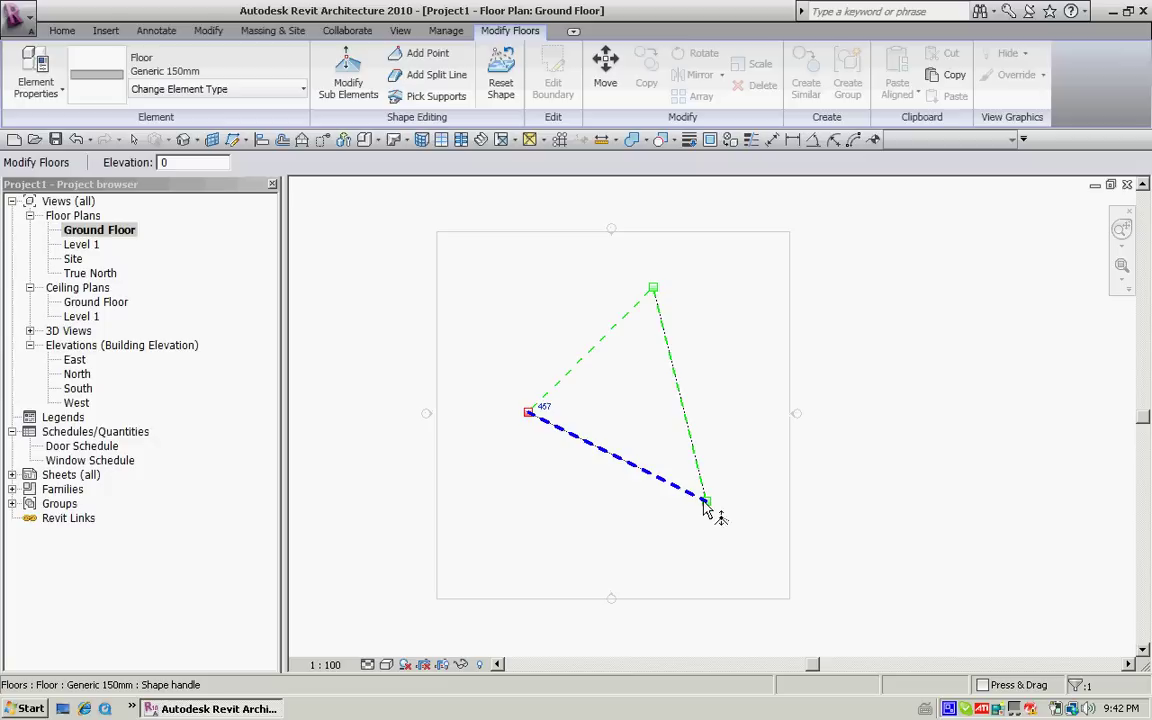
key(Escape)
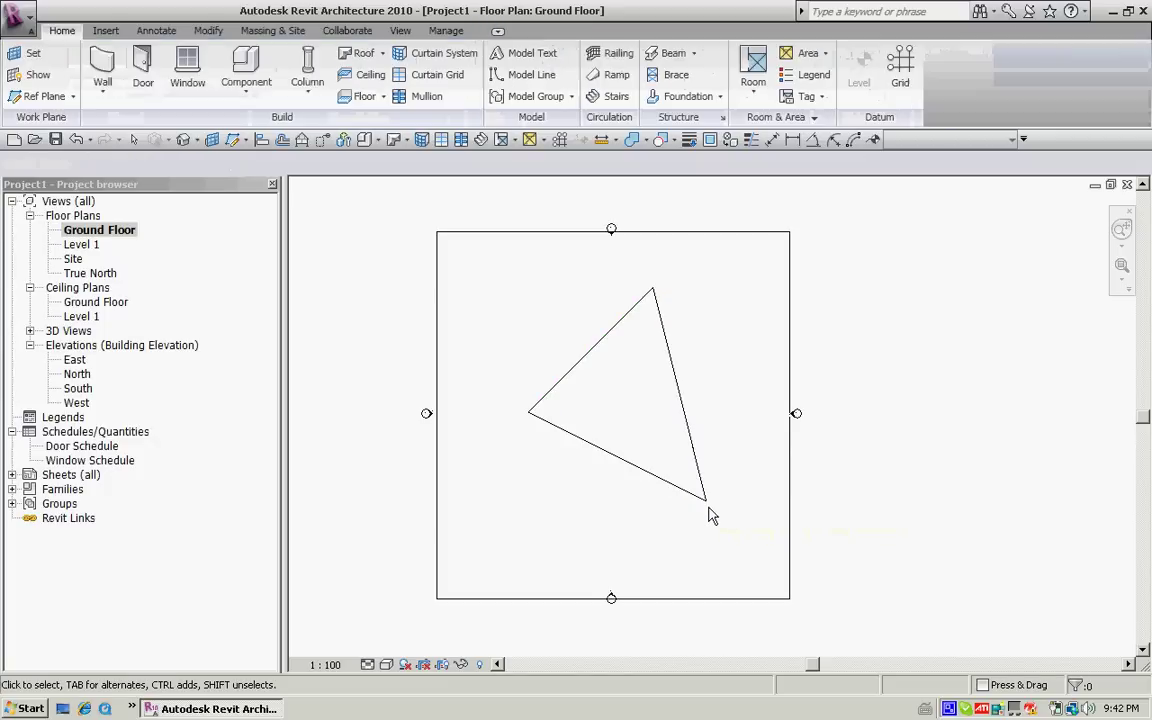
Set the triangle's bottom-right corner elevation to 376.
click(709, 505)
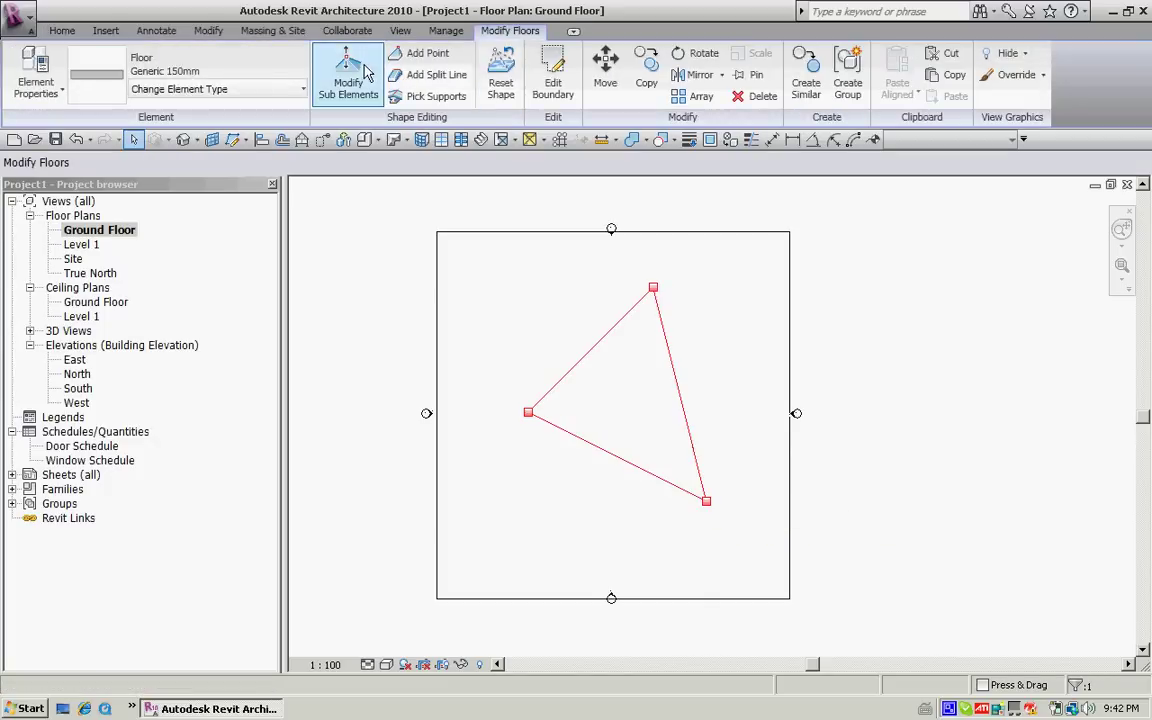
click(708, 503)
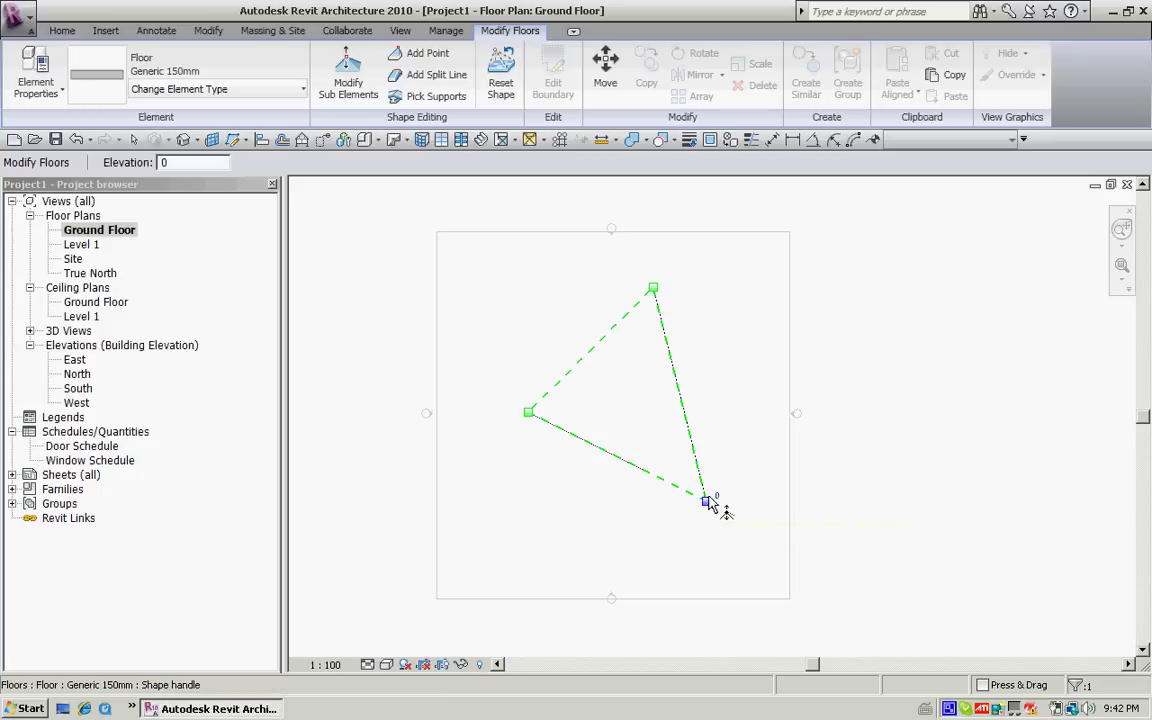
click(714, 492)
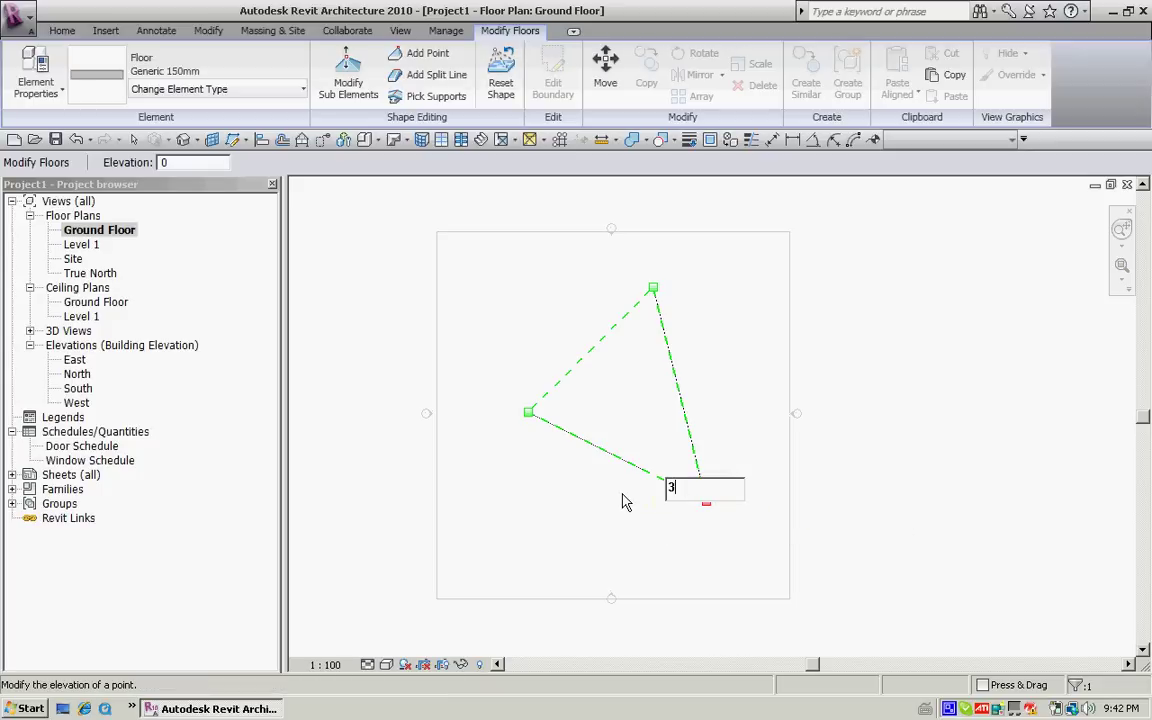
text(300)
key(Return)
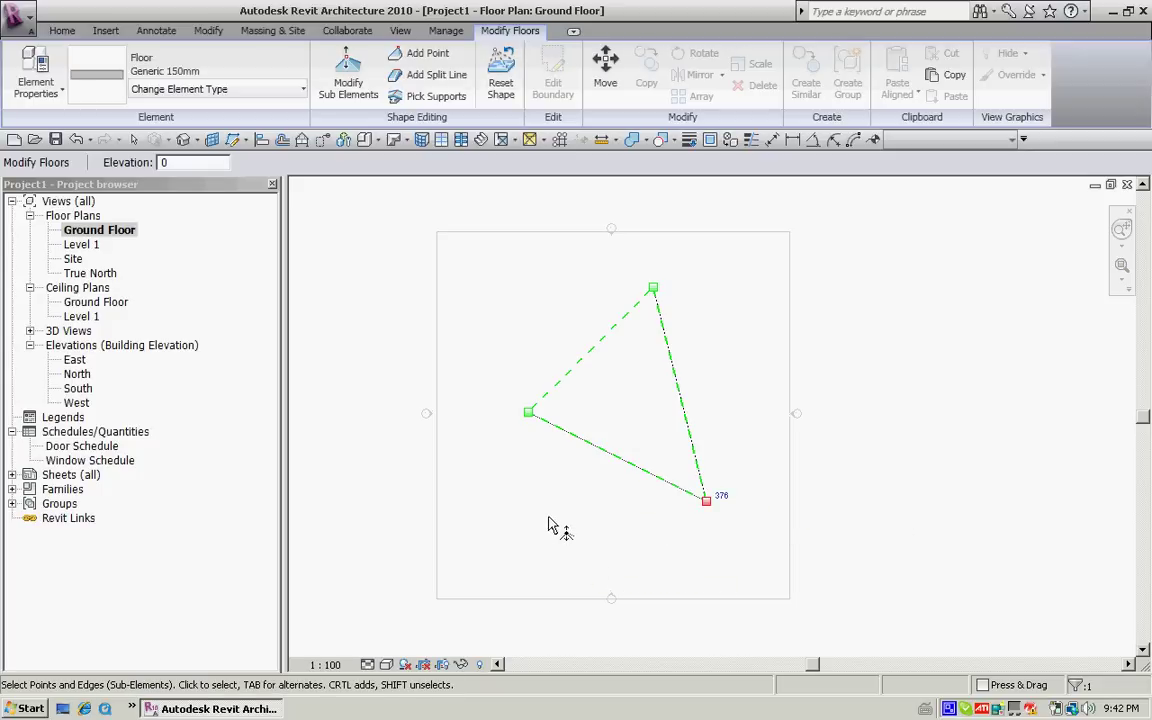
scroll(592, 530, down, 3)
key(Escape)
key(Escape)
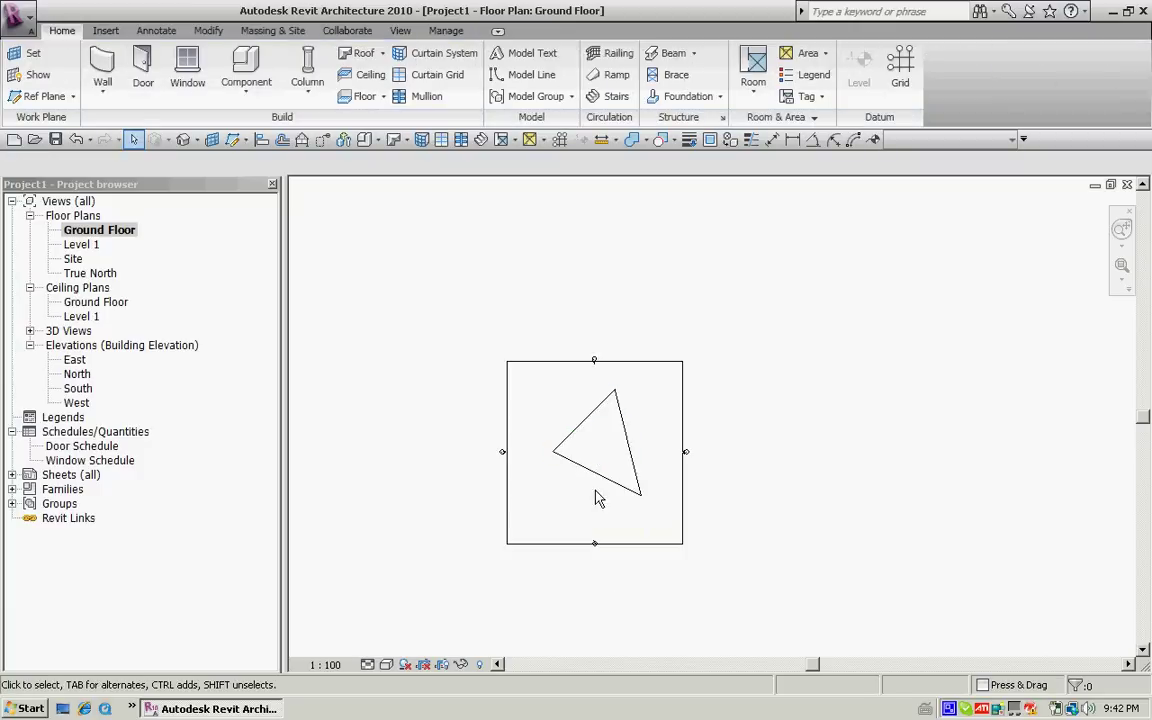
Open the default 3D view with the Shading with Edges visual style.
mouse_move(599, 496)
middle_down()
mouse_move(612, 443)
mouse_move(589, 486)
mouse_move(592, 475)
middle_up()
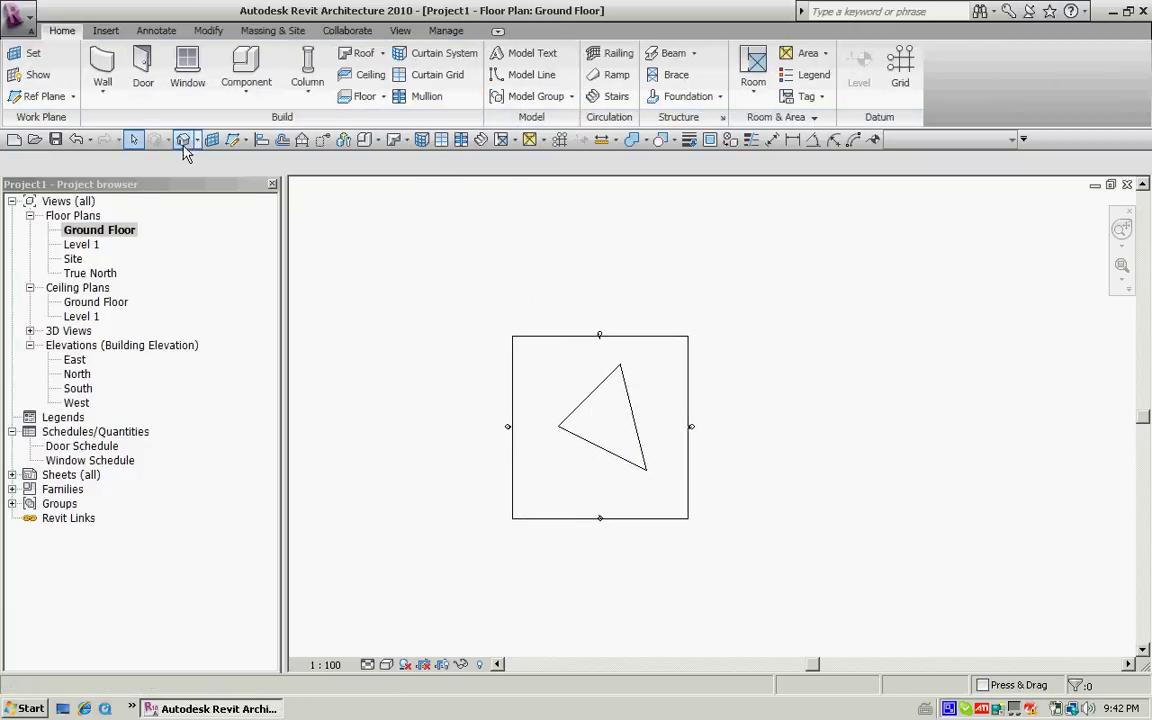
shift+middle_drag(597, 440, 590, 520)
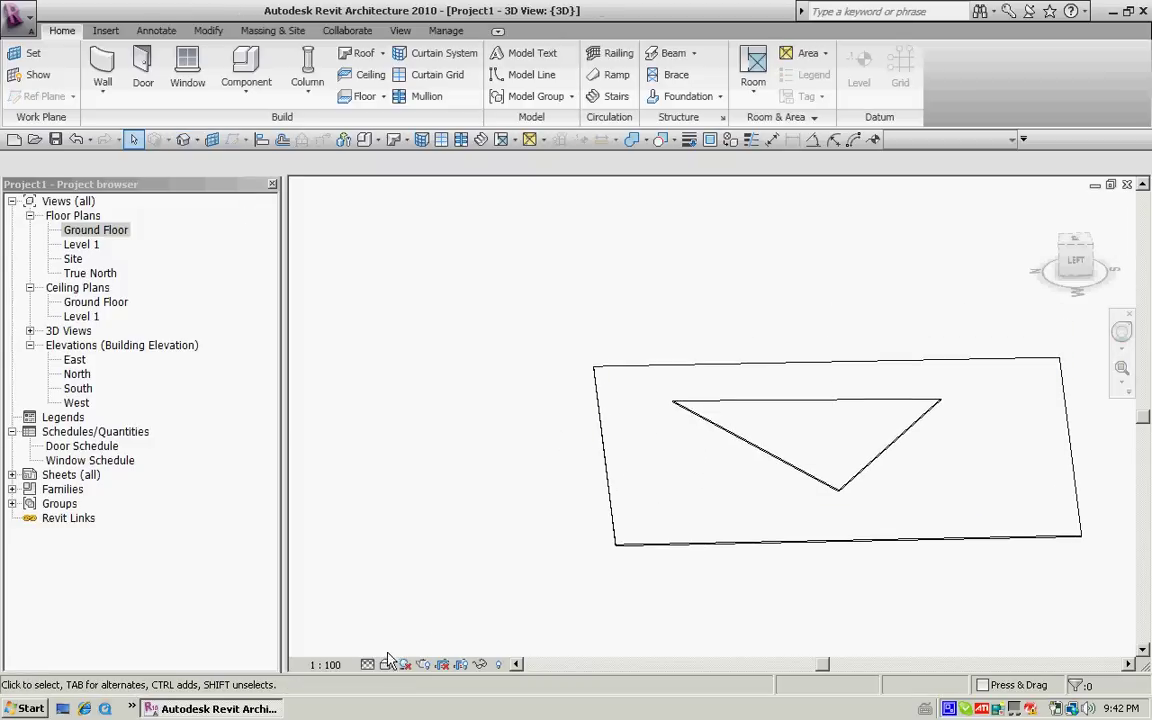
click(388, 666)
click(400, 580)
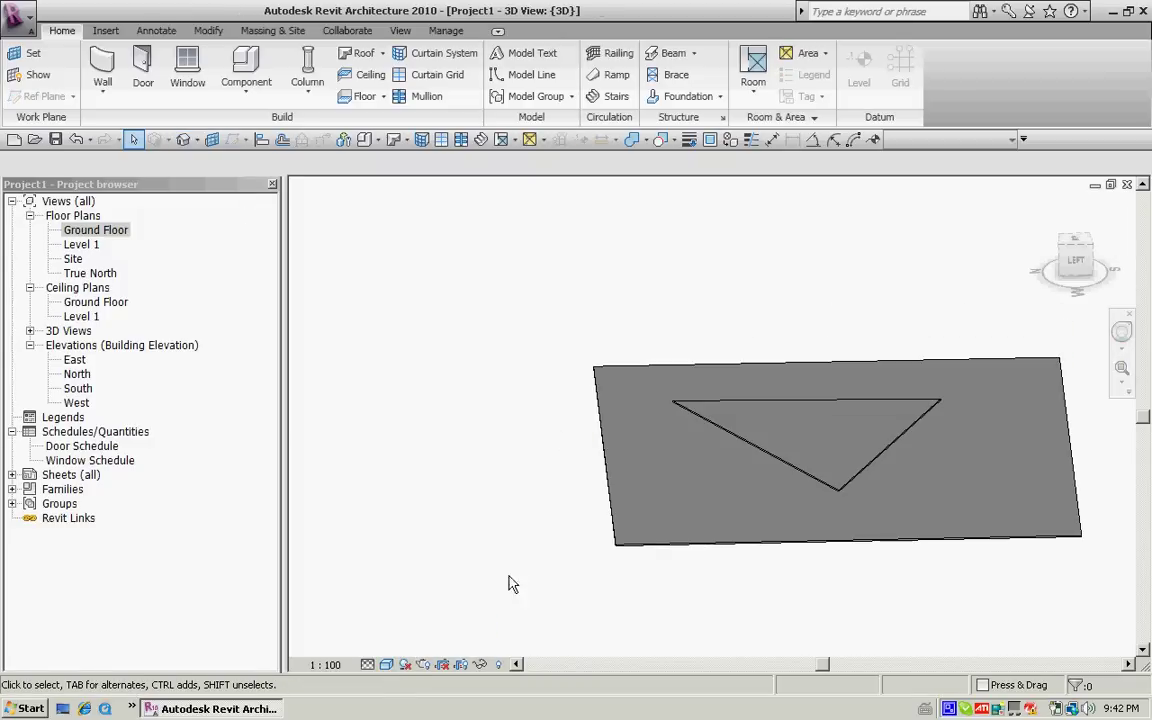
Orbit to the FRONT view and back to an angled view, then select the triangular floor.
mouse_move(509, 583)
shift+middle_down()
mouse_move(558, 578)
mouse_move(617, 509)
mouse_move(537, 553)
mouse_move(763, 613)
mouse_move(728, 576)
mouse_move(674, 617)
mouse_move(575, 605)
mouse_move(667, 653)
shift+middle_up()
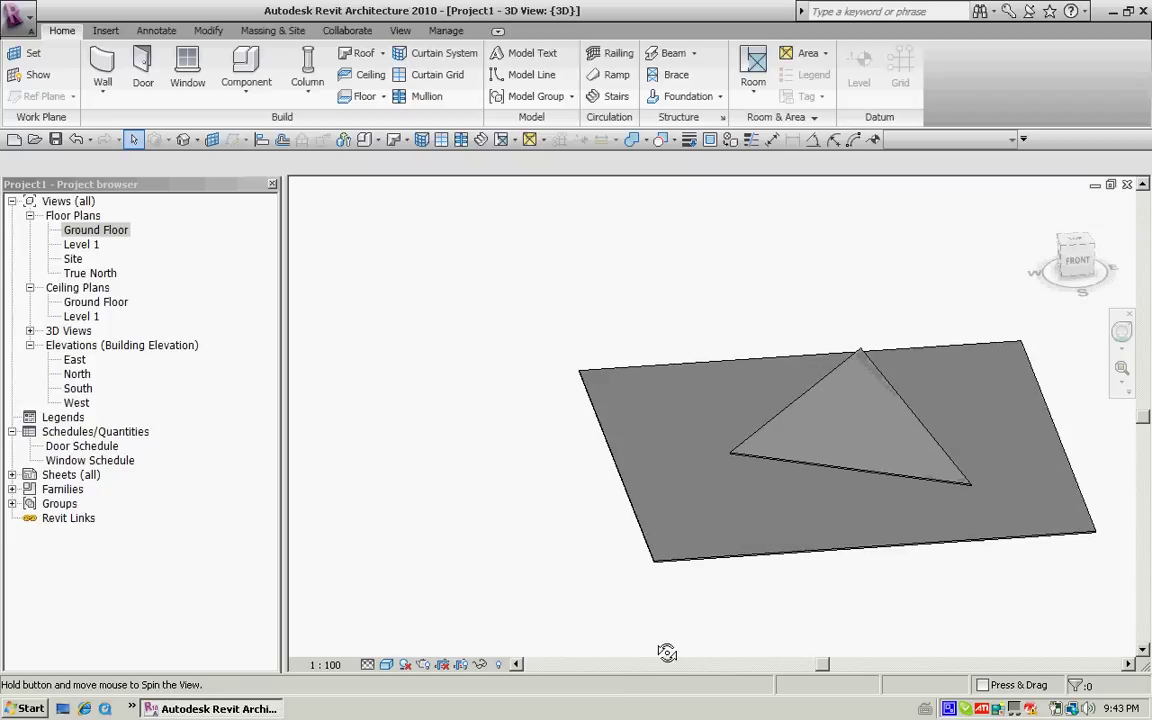
click(1078, 258)
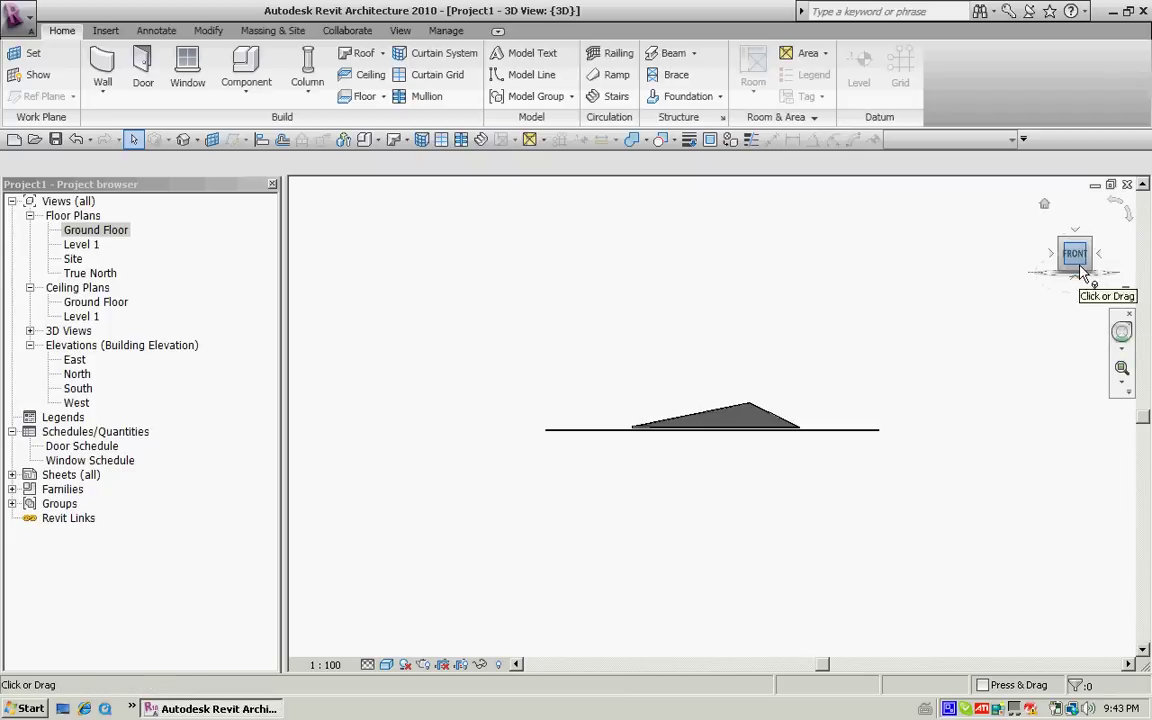
mouse_move(782, 462)
shift+middle_down()
mouse_move(771, 561)
mouse_move(777, 458)
shift+middle_up()
click(810, 470)
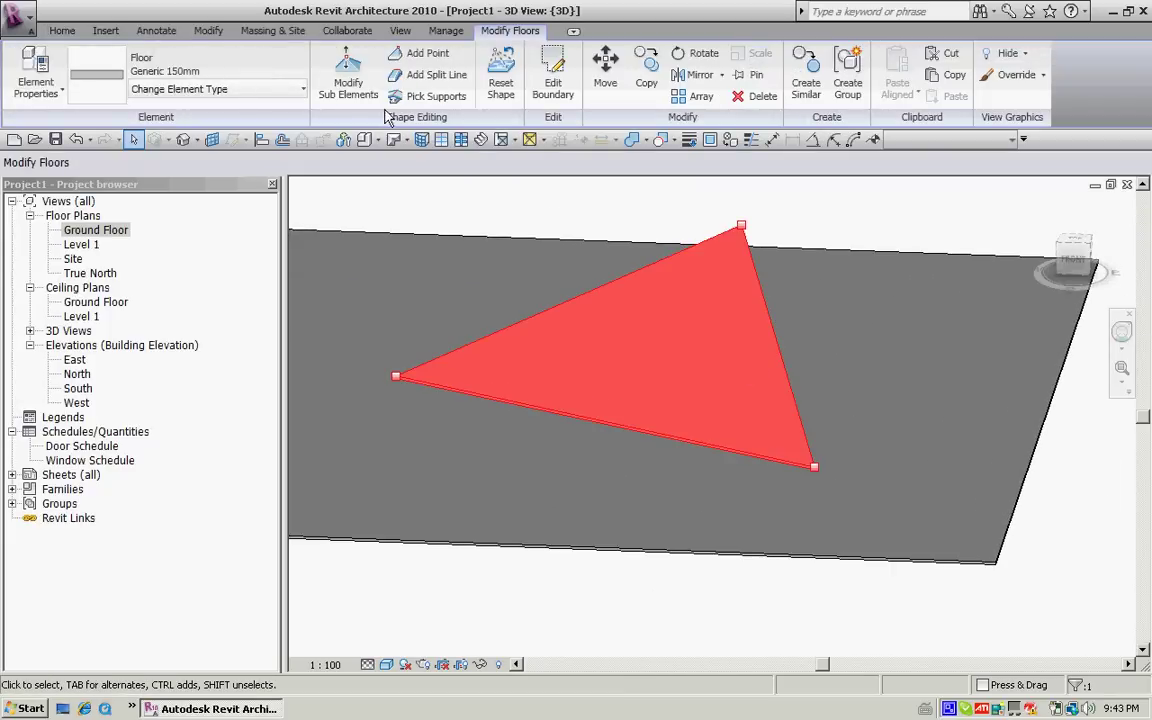
Confirm the bottom-right corner elevation of 376, then orbit to inspect the sloped triangle.
click(348, 75)
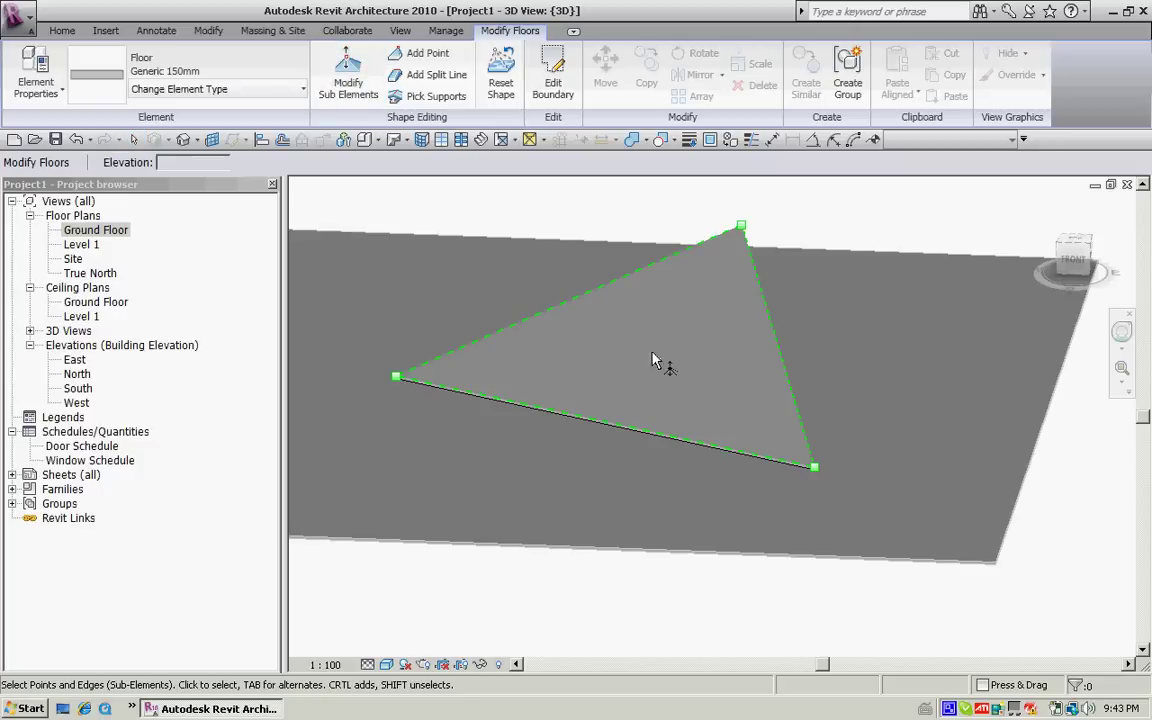
click(815, 469)
click(828, 458)
click(781, 453)
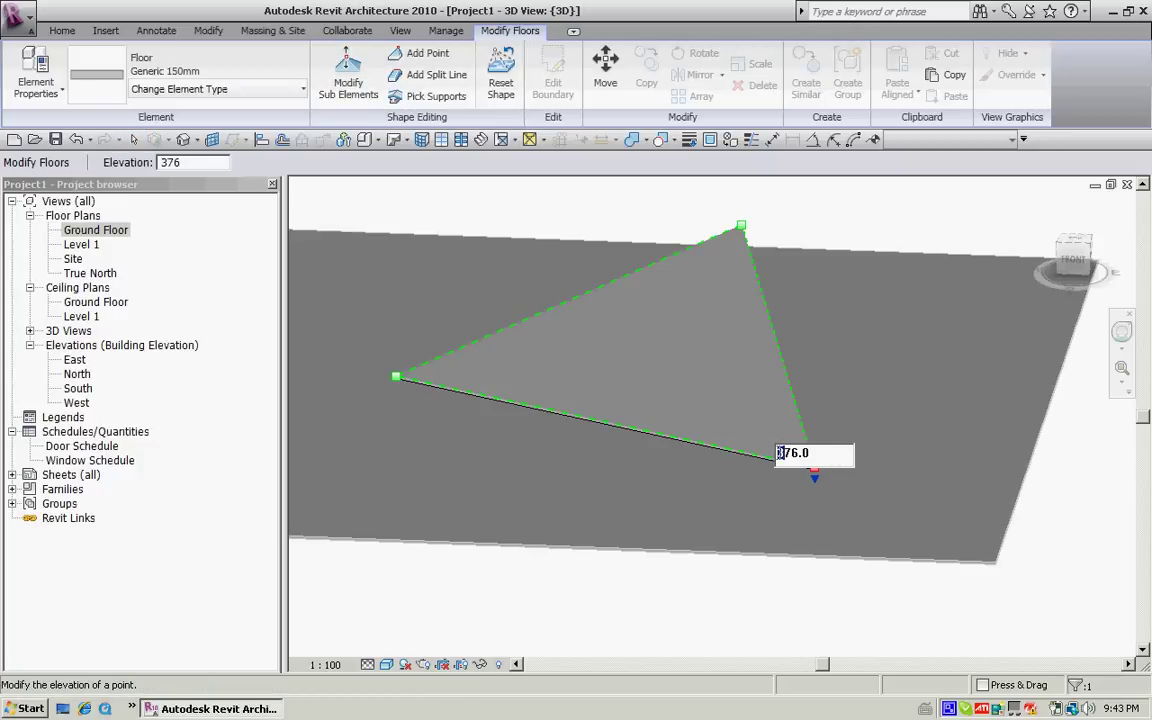
key(Return)
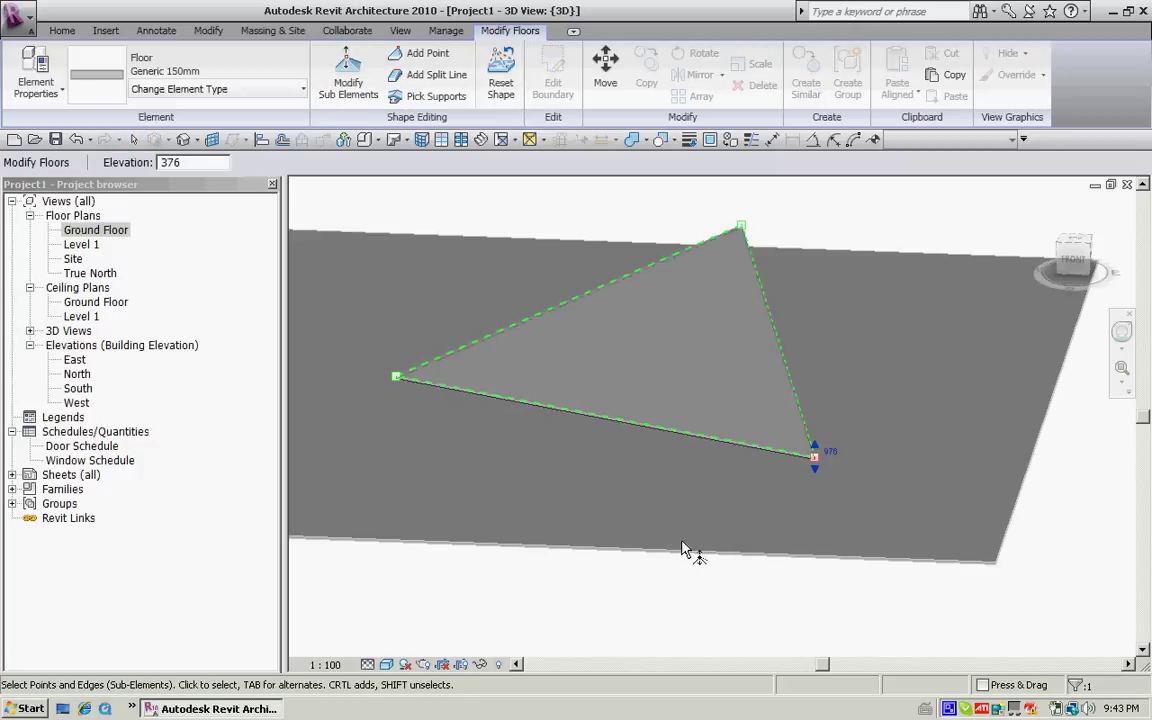
scroll(686, 500, down, 3)
key(Escape)
key(Escape)
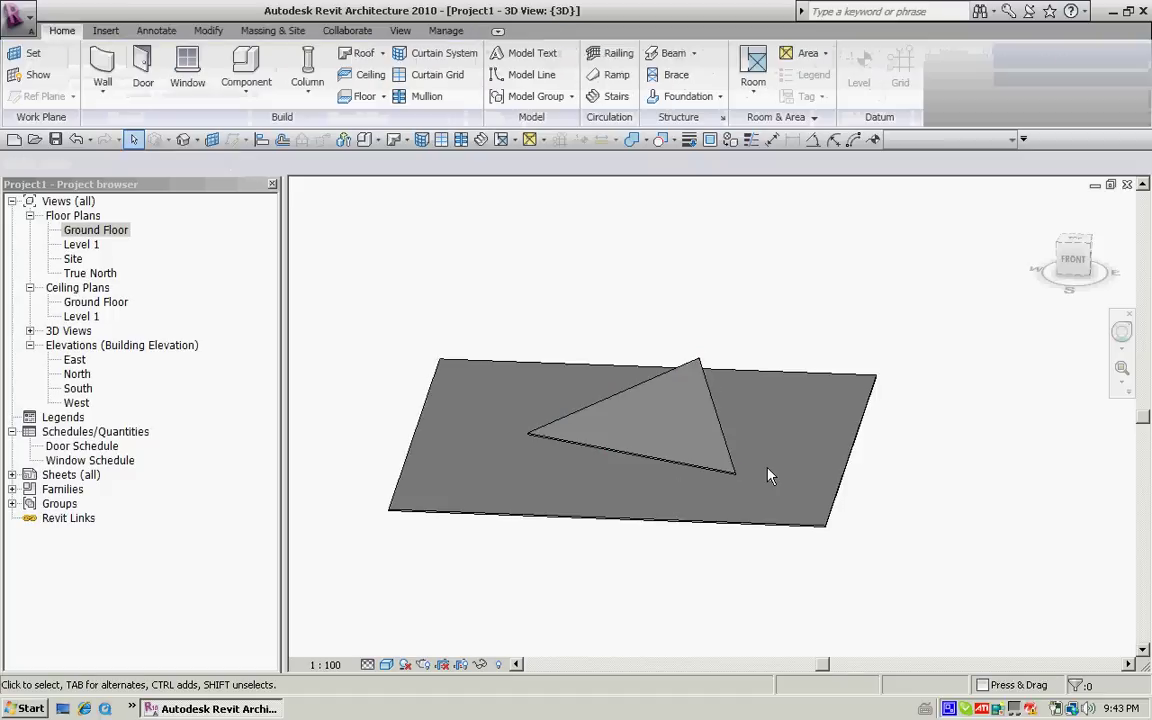
shift+middle_drag(643, 516, 560, 410)
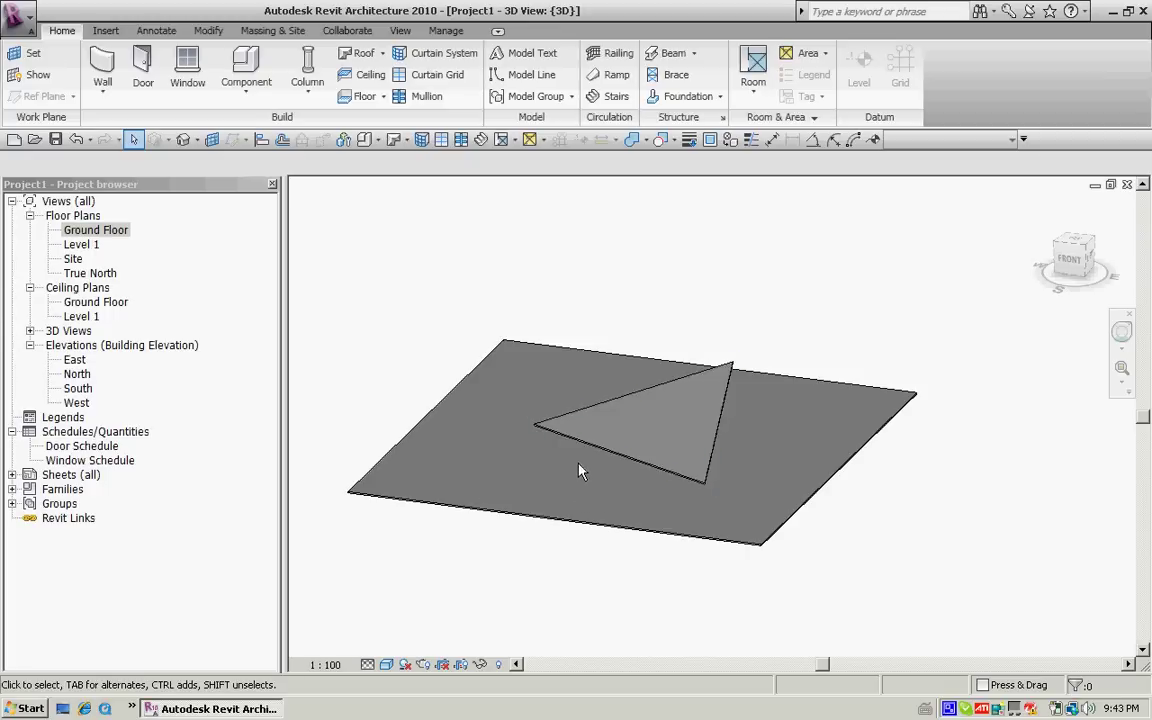
shift+middle_drag(580, 470, 586, 506)
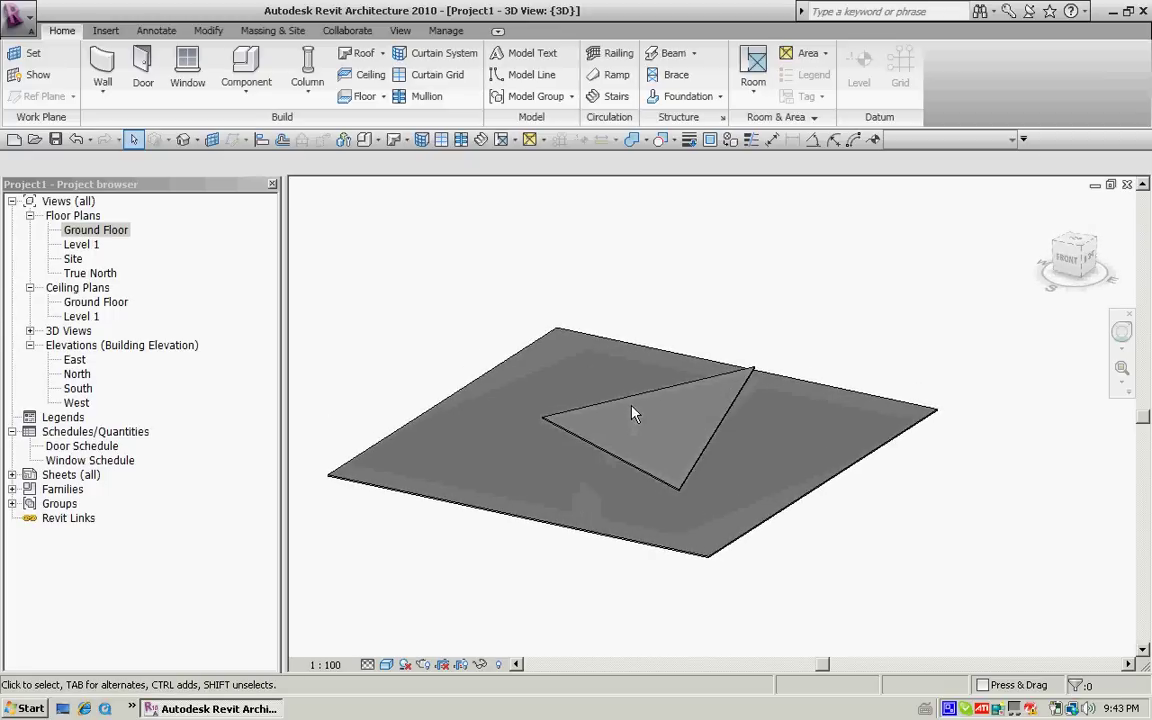
middle_drag(548, 354, 558, 391)
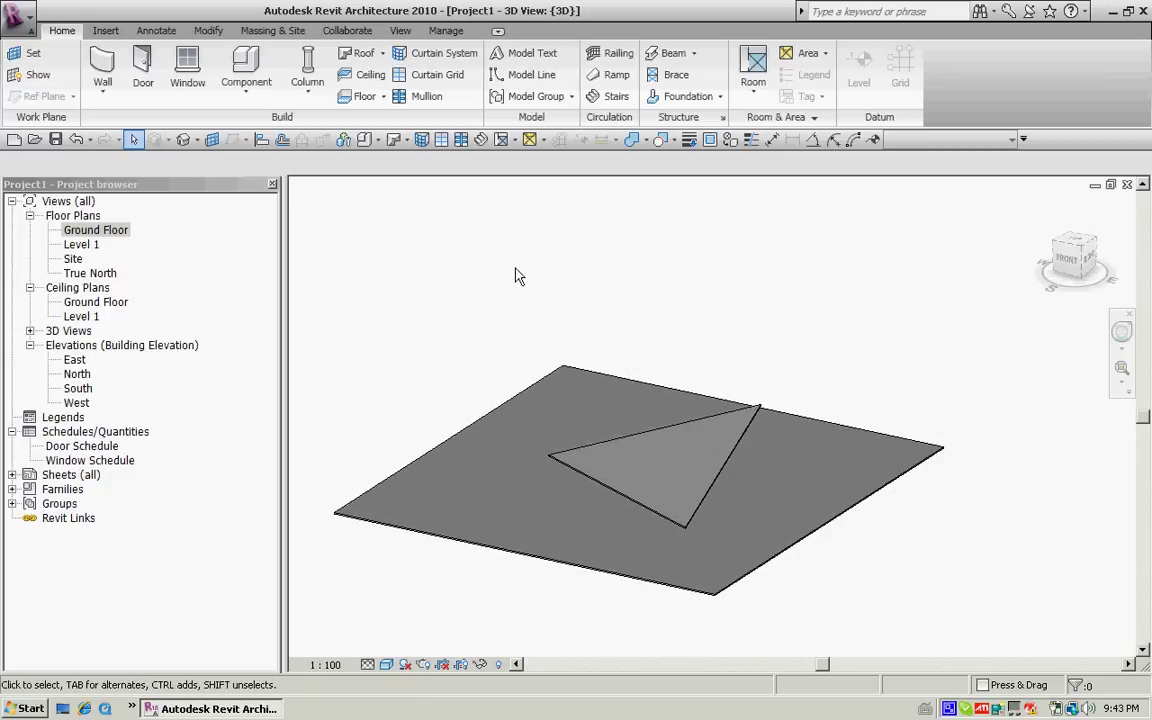
Create Ground Floor model lines from the triangle's three edges using Pick Lines.
click(527, 75)
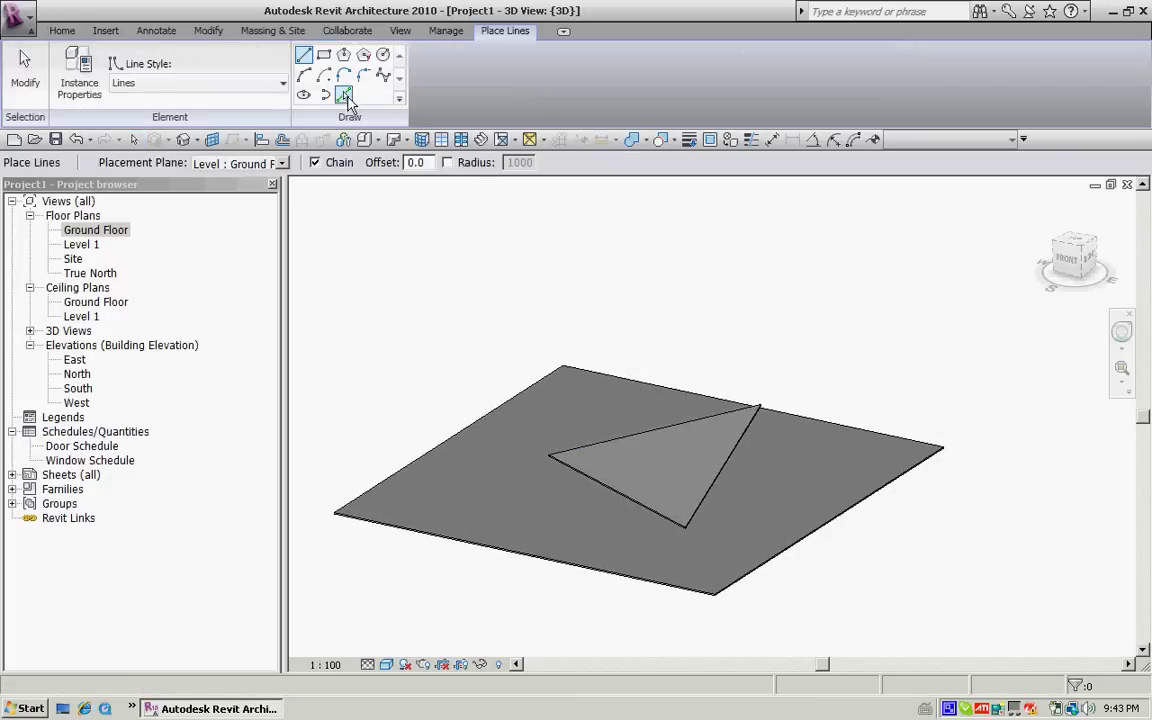
click(345, 97)
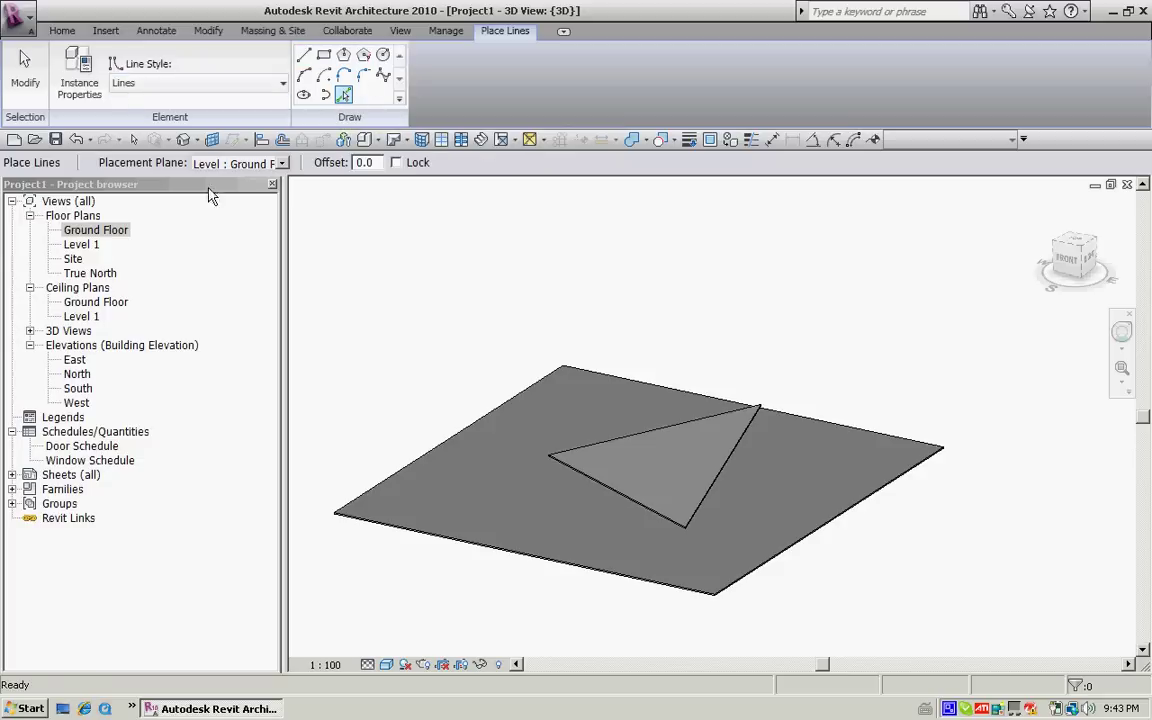
click(655, 440)
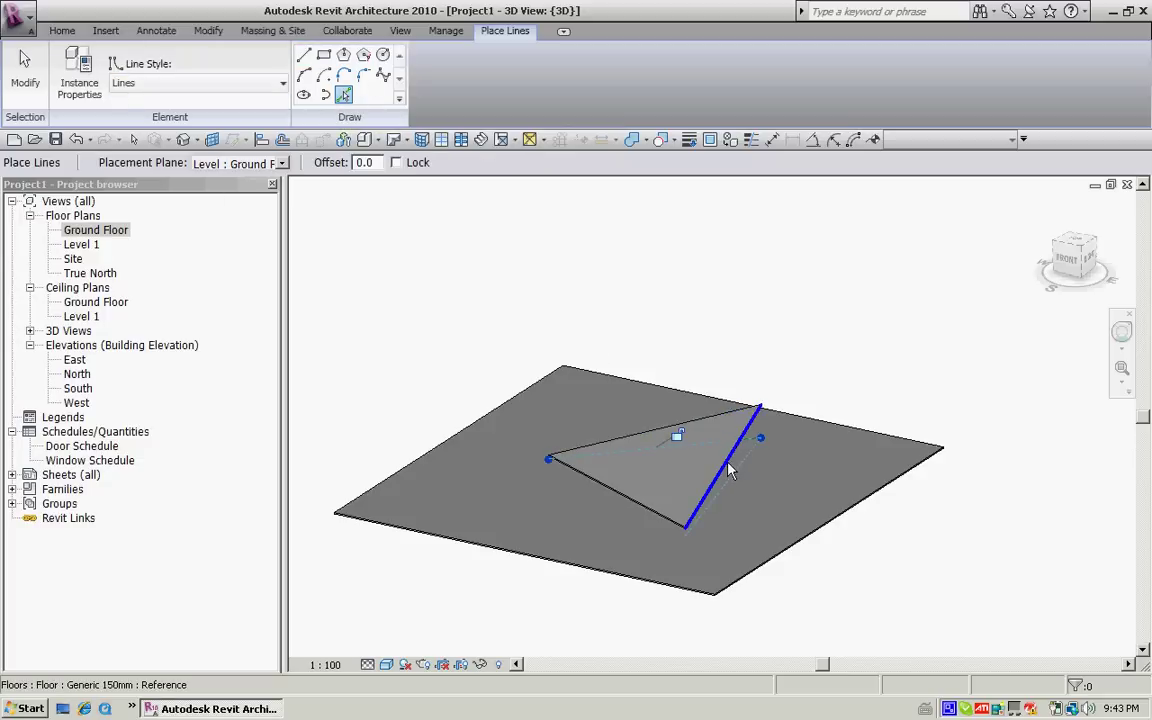
click(730, 463)
click(661, 524)
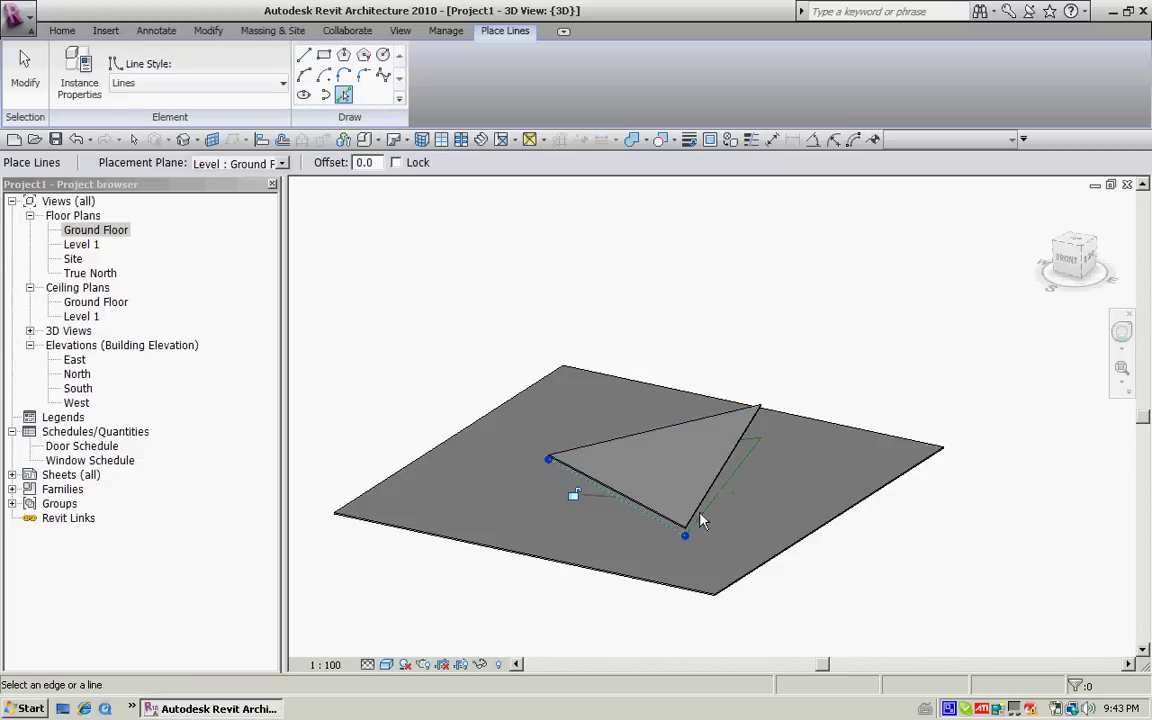
shift+middle_drag(745, 523, 708, 500)
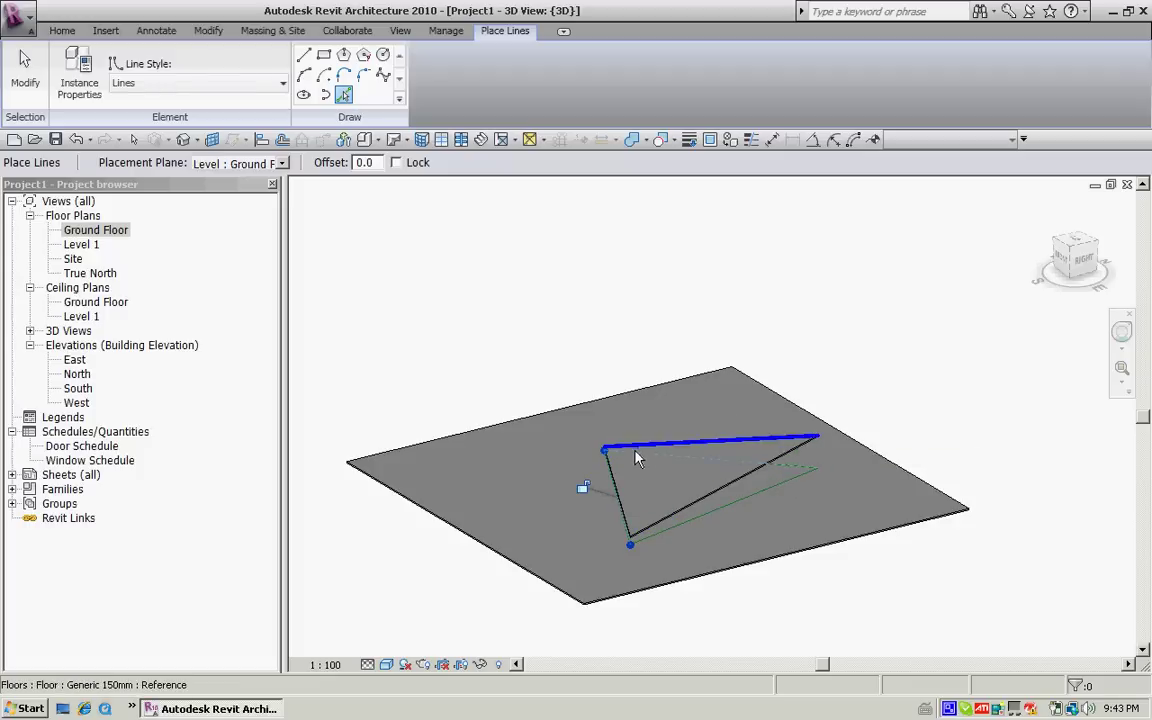
shift+middle_drag(648, 517, 674, 504)
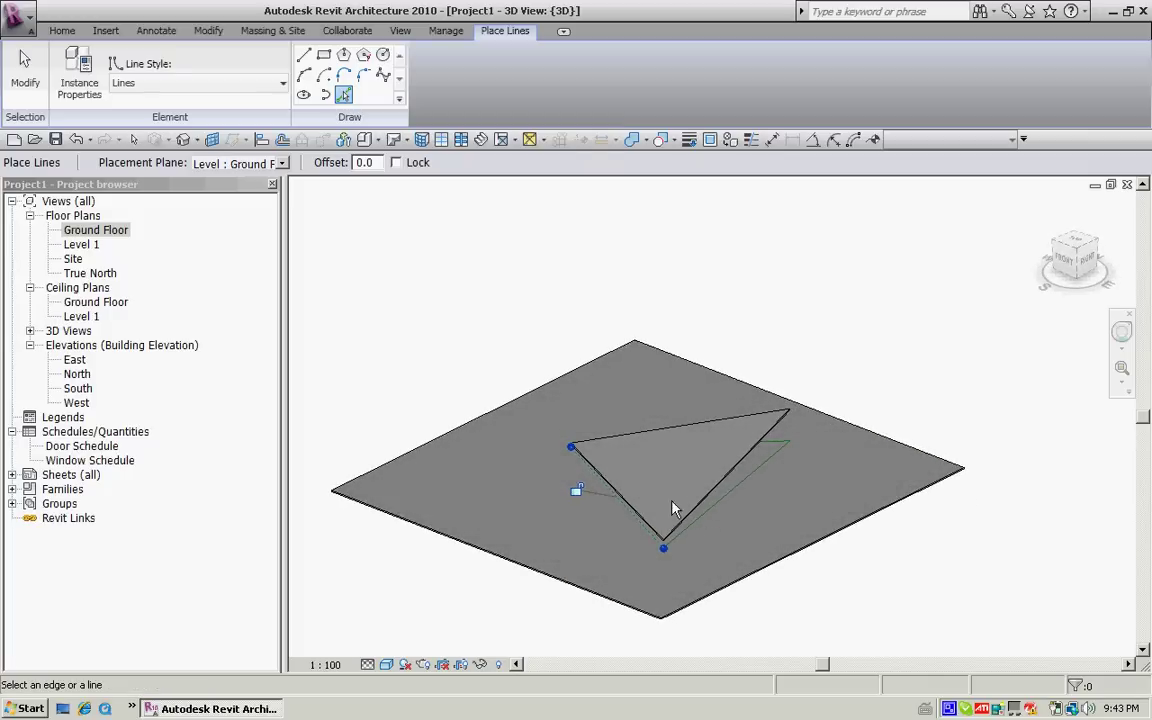
Set the work plane using the 'Pick a plane' option.
click(62, 30)
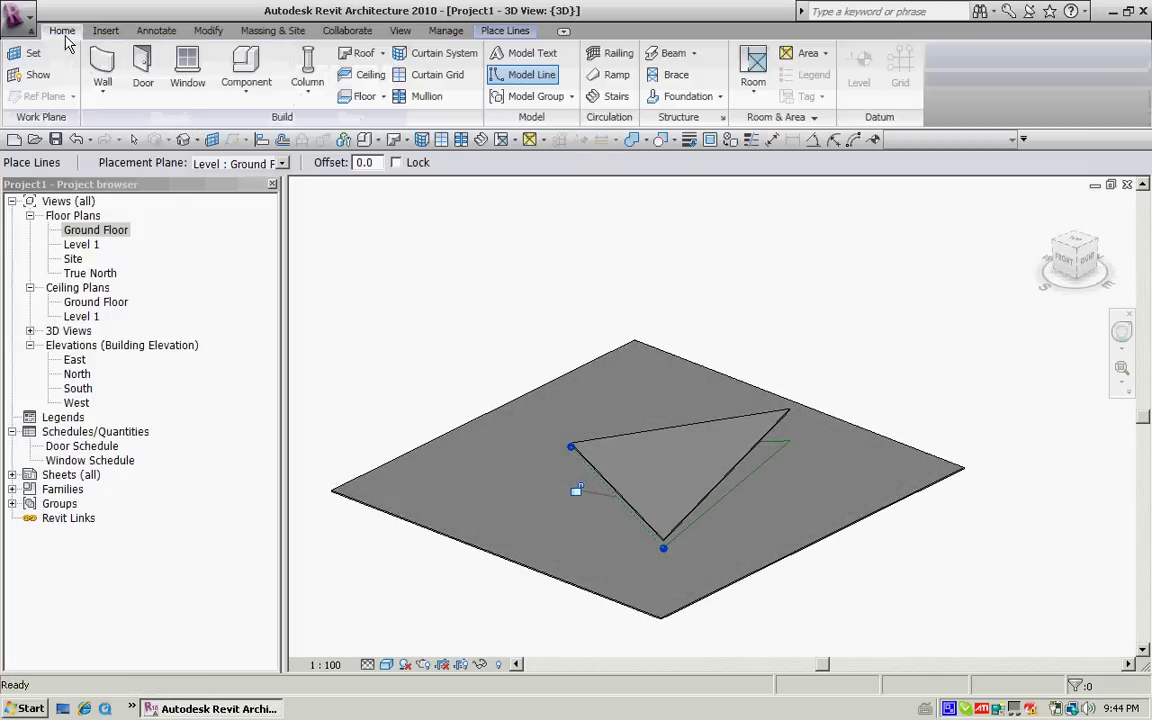
click(31, 58)
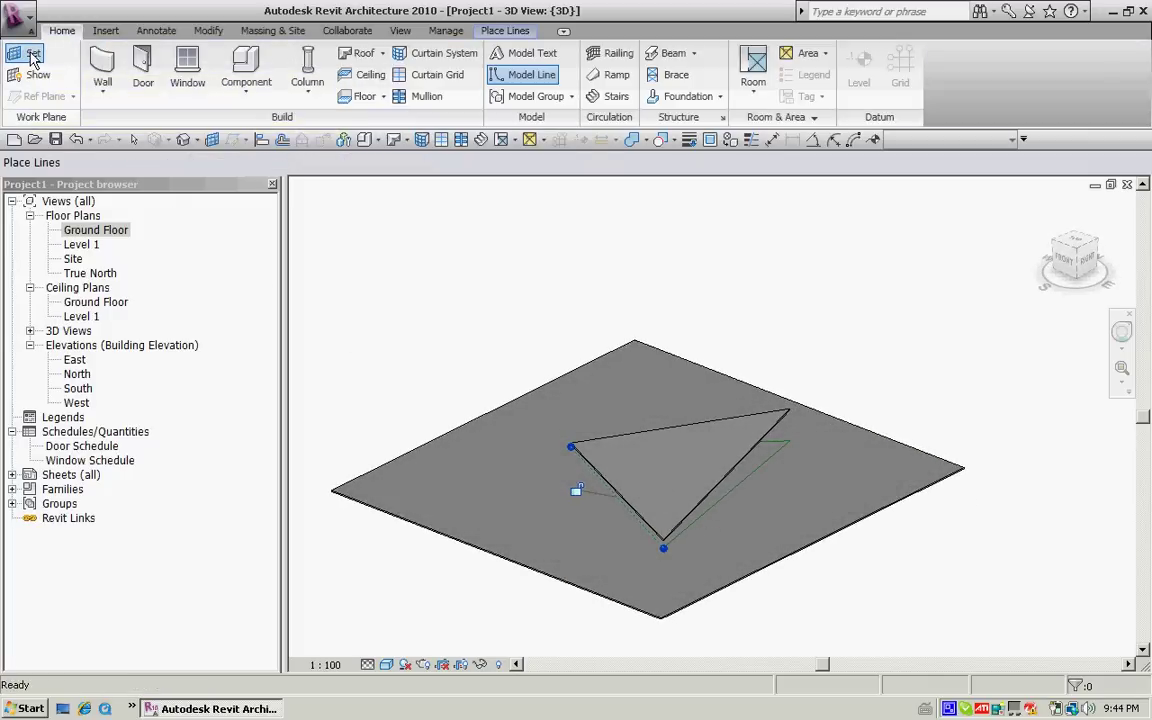
click(429, 378)
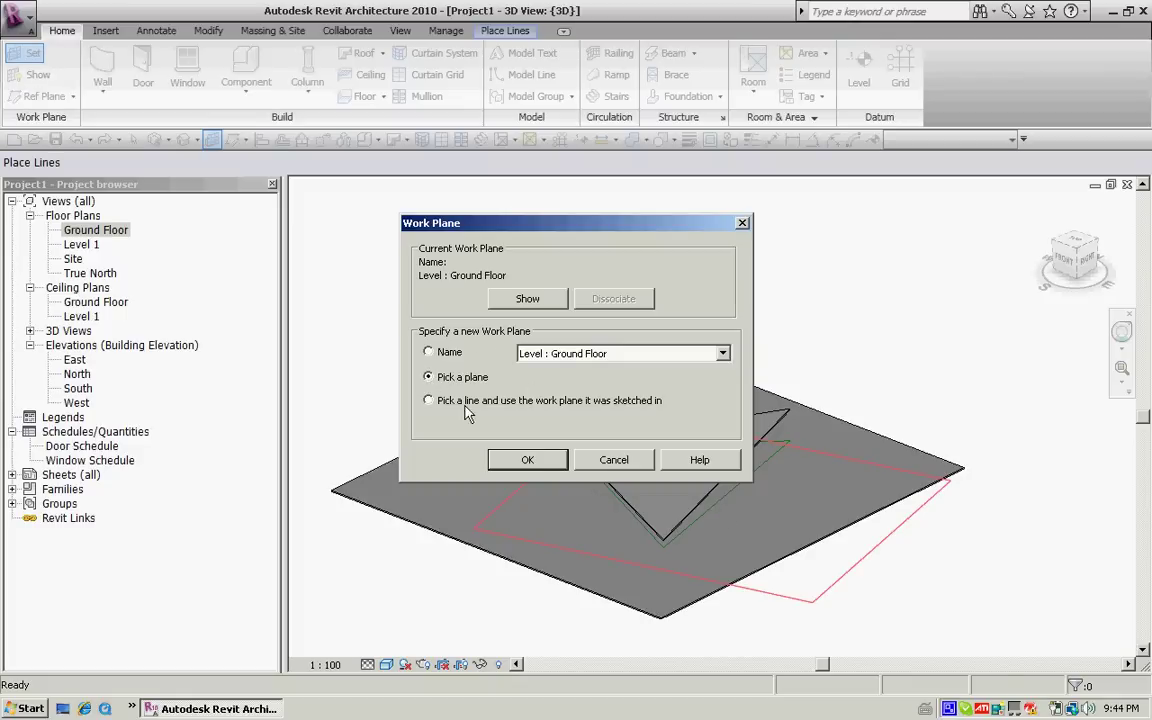
click(530, 461)
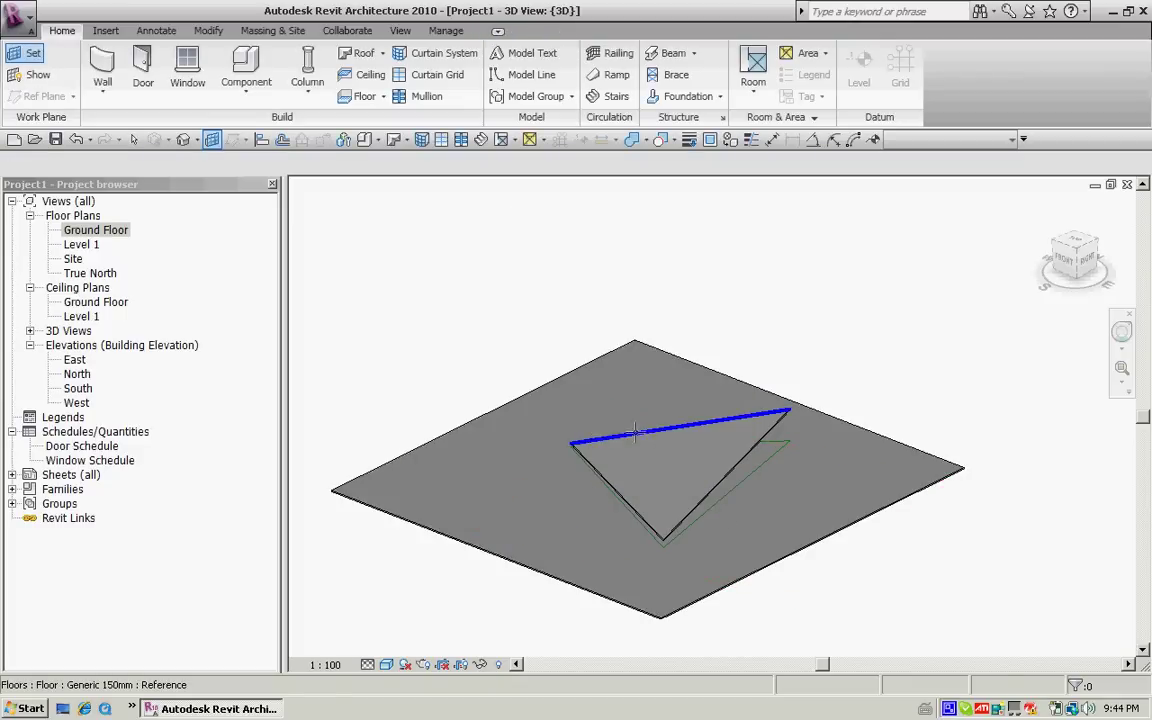
Make the sloped triangle face the work plane and pick model lines along its left and right edges.
click(650, 520)
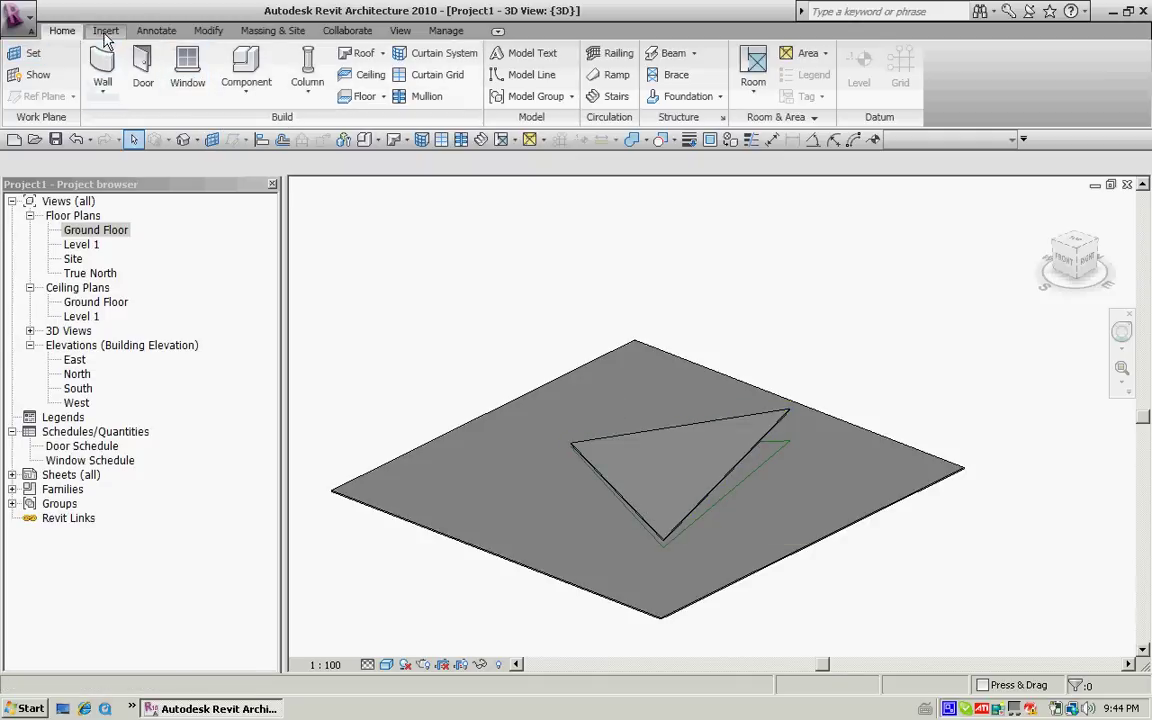
click(530, 76)
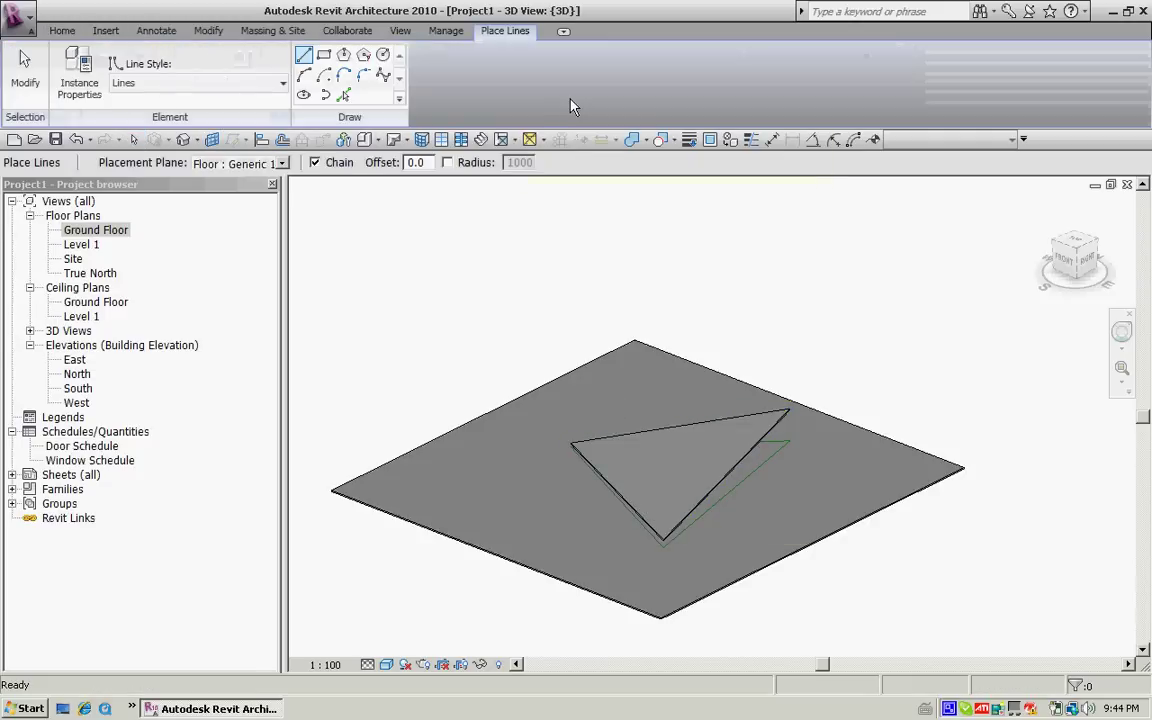
click(343, 94)
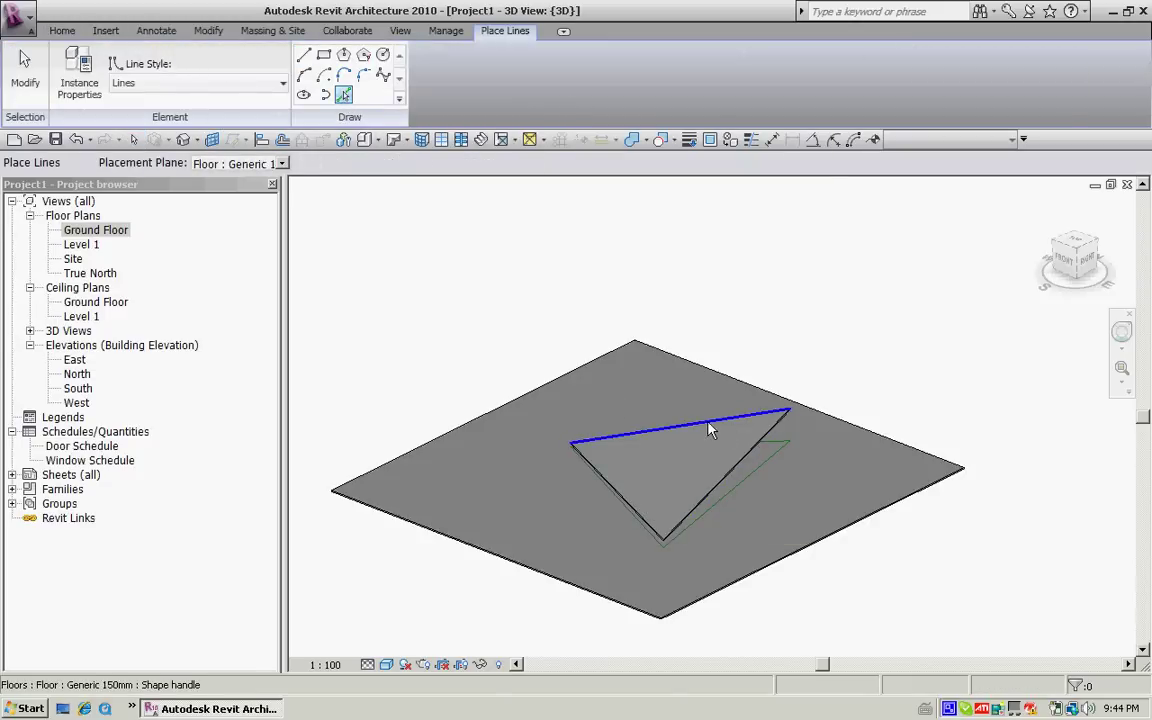
click(637, 512)
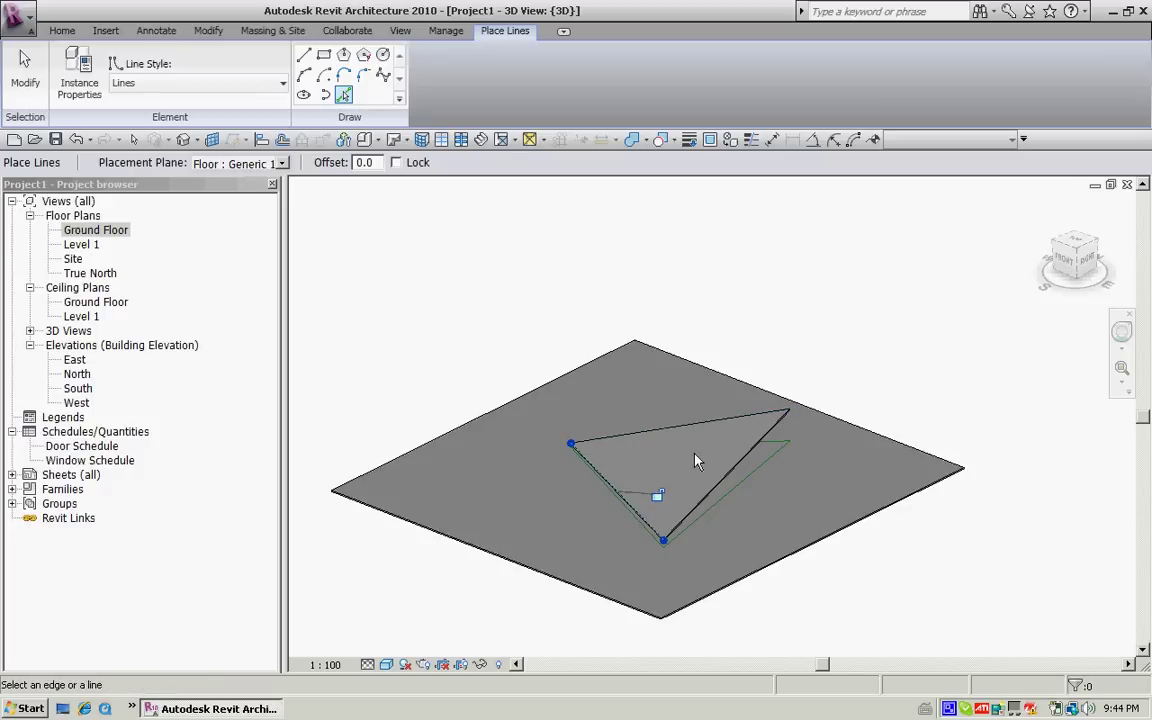
click(727, 482)
click(62, 31)
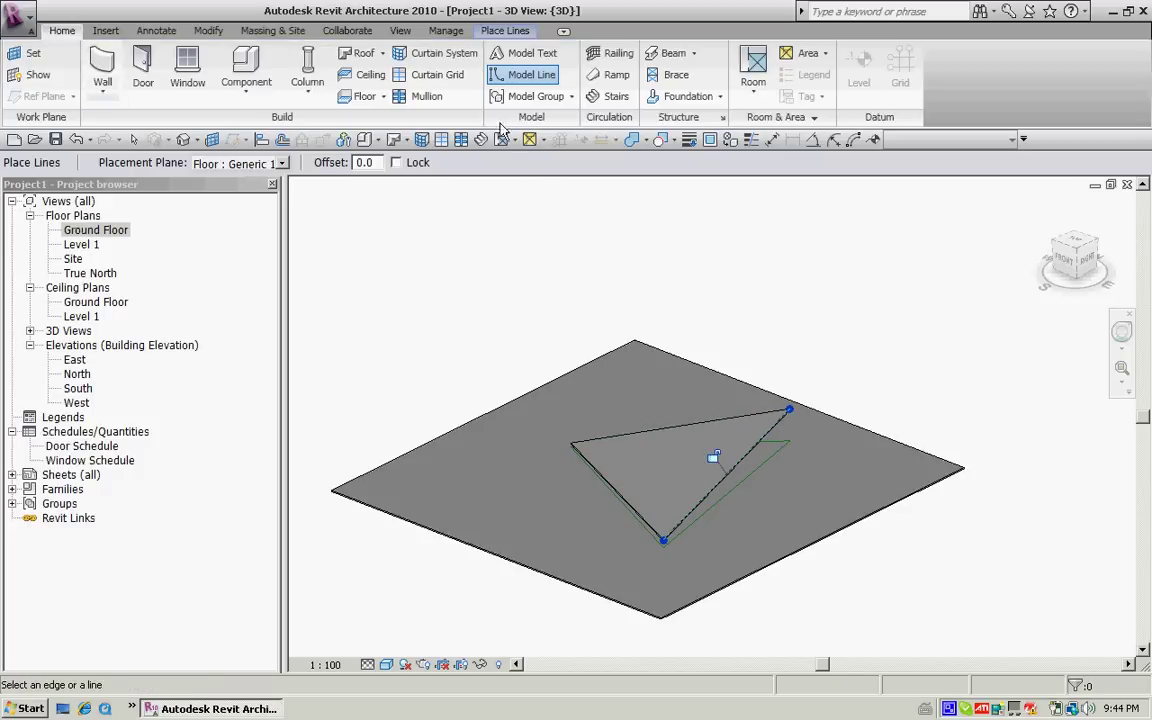
With Trim/Extend to Corner, trim the top line at the left corner and extend the left edge line.
click(208, 31)
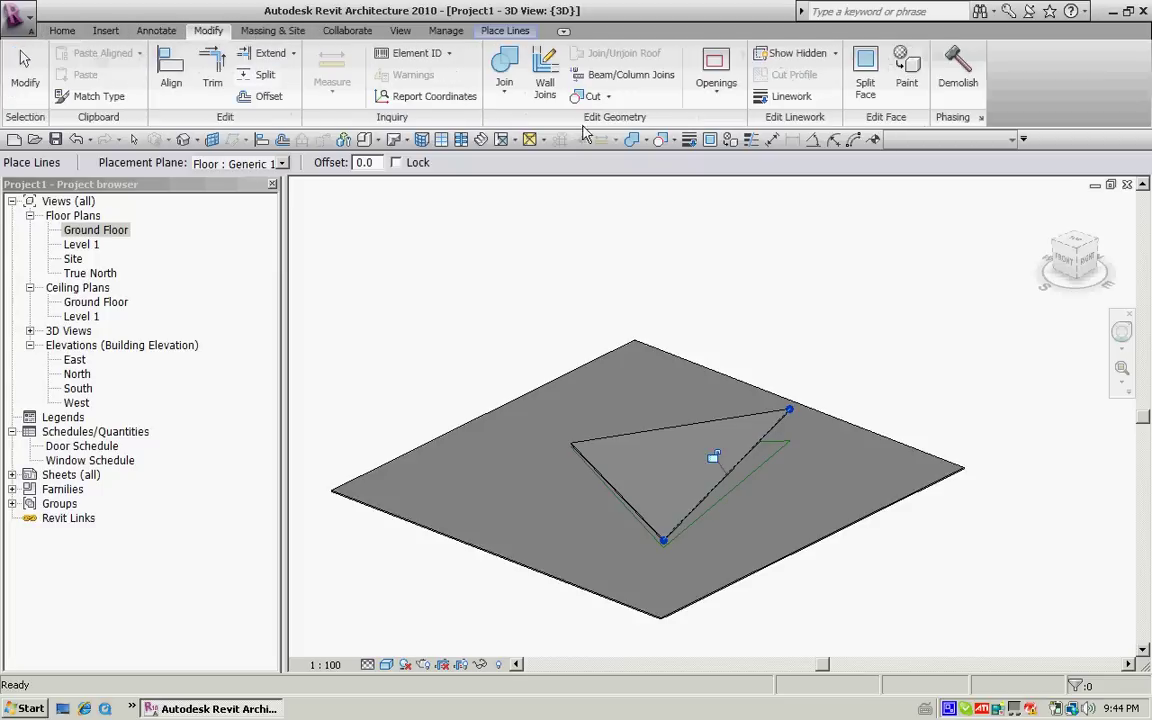
click(212, 72)
scroll(620, 522, up, 1)
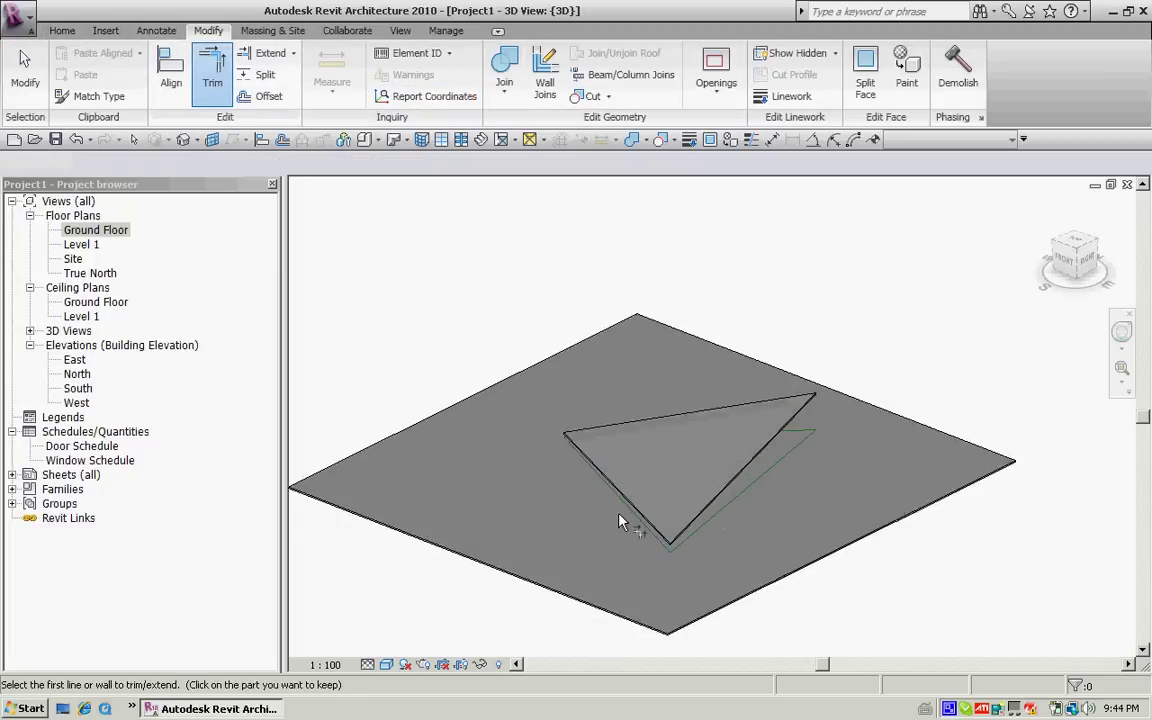
scroll(620, 522, up, 1)
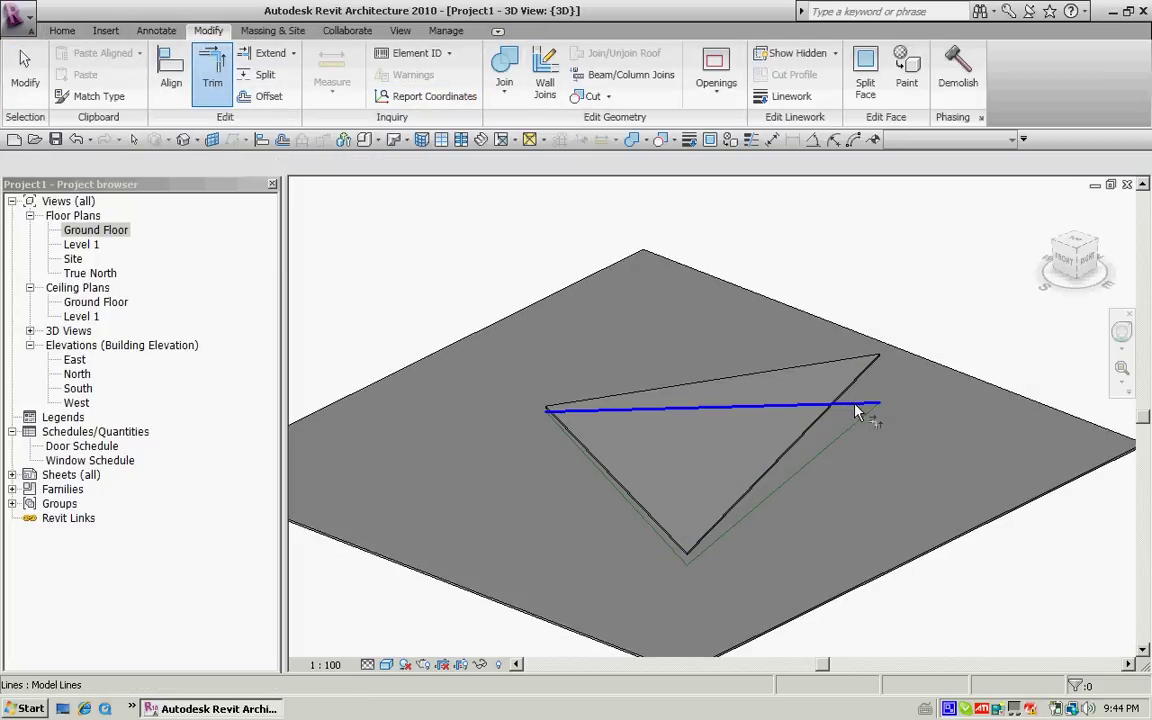
click(800, 372)
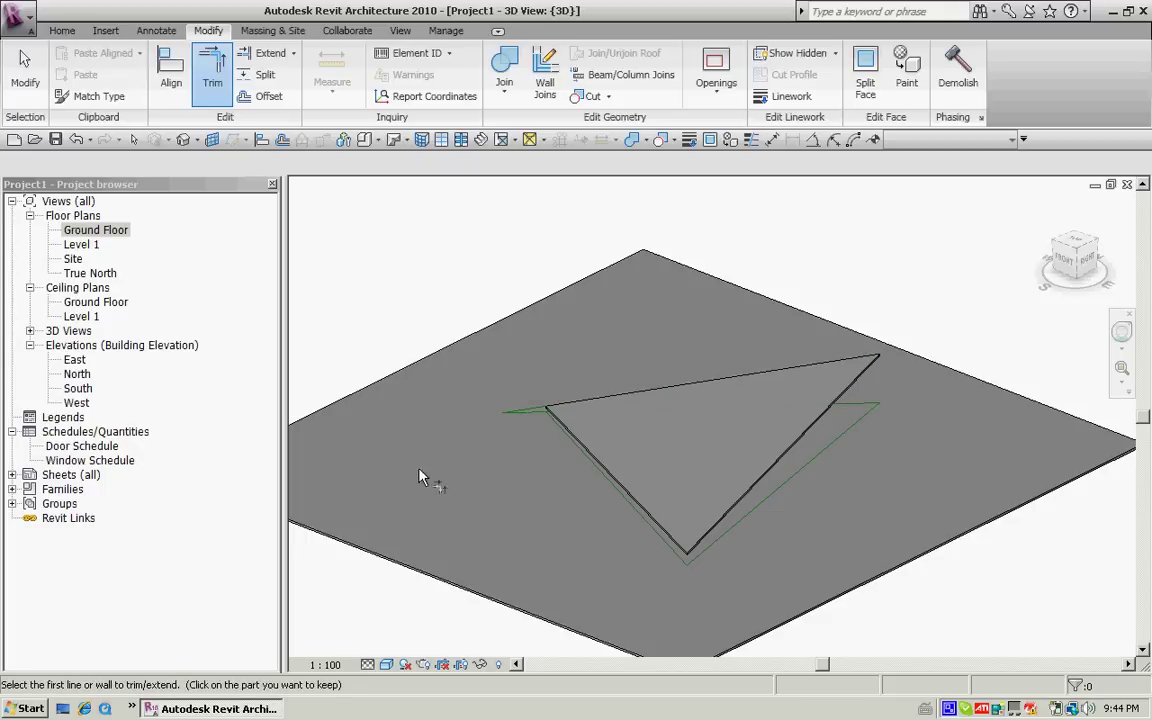
click(650, 522)
click(658, 529)
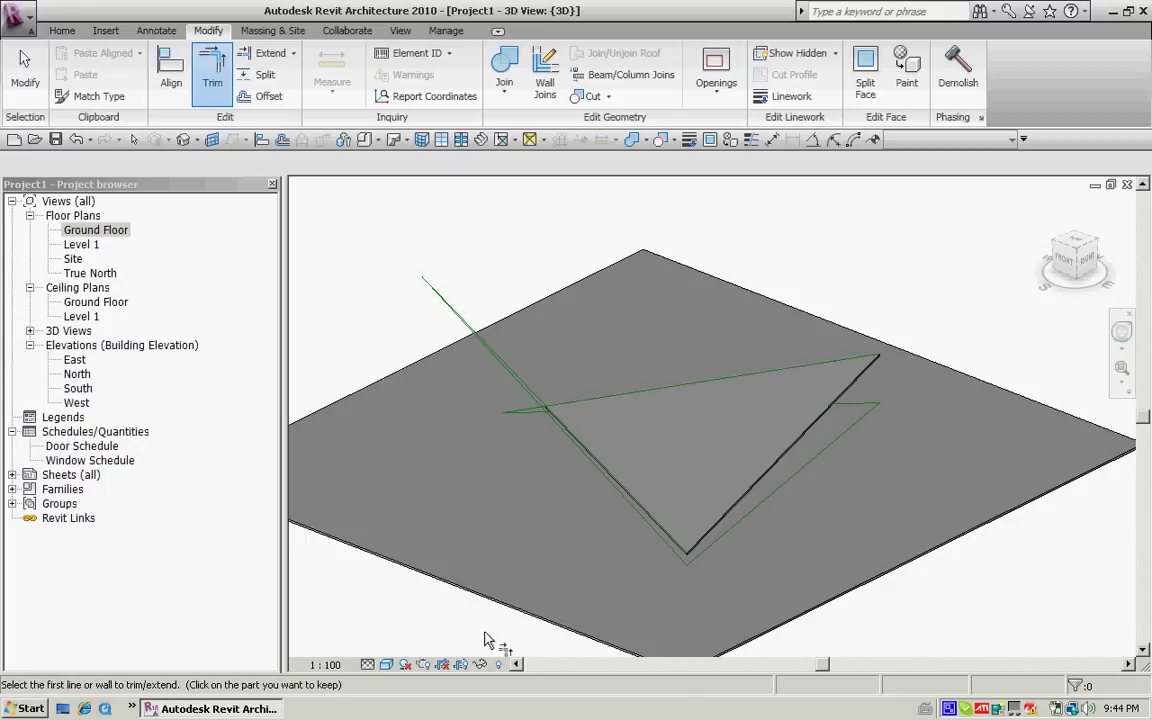
Extend the right edge line down-left to its corner and pan the model into view.
click(755, 528)
click(757, 493)
click(757, 493)
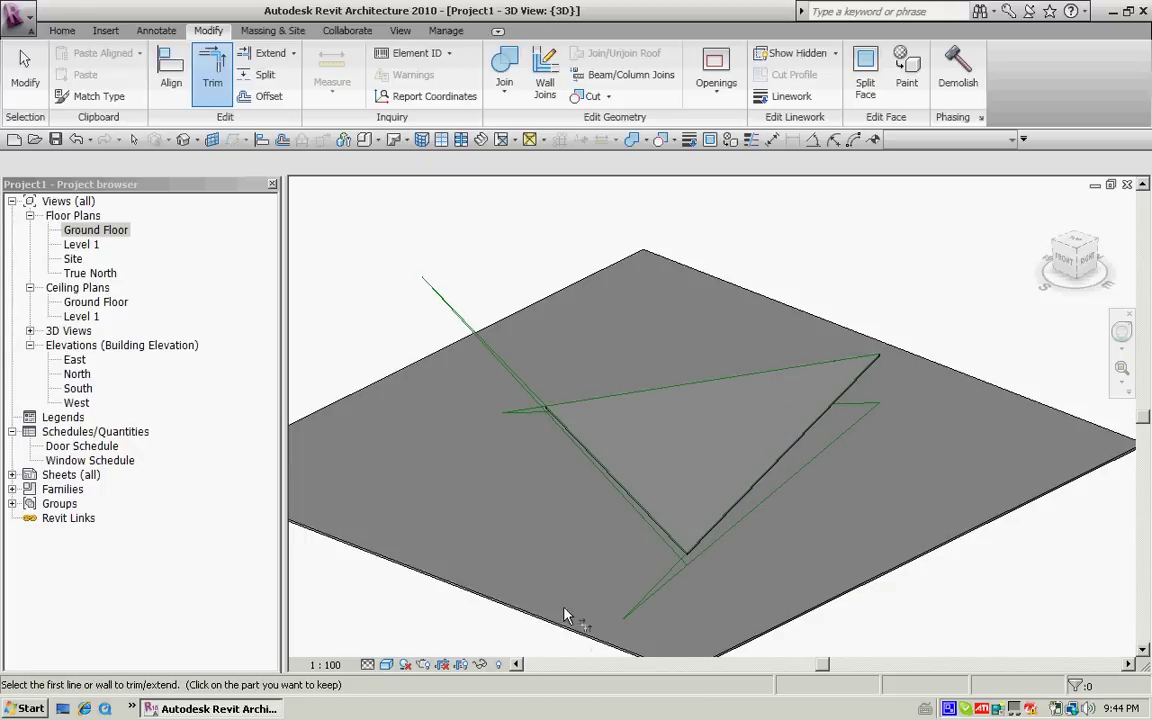
scroll(600, 420, down, 2)
middle_drag(605, 420, 612, 480)
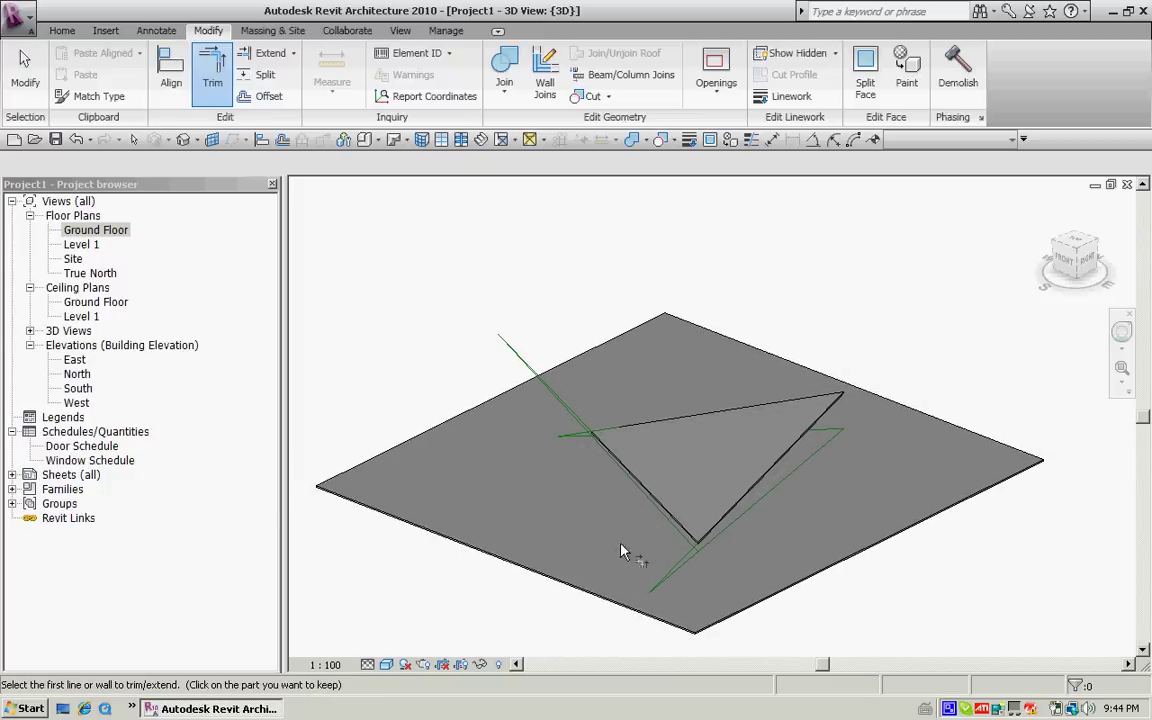
middle_drag(620, 547, 741, 617)
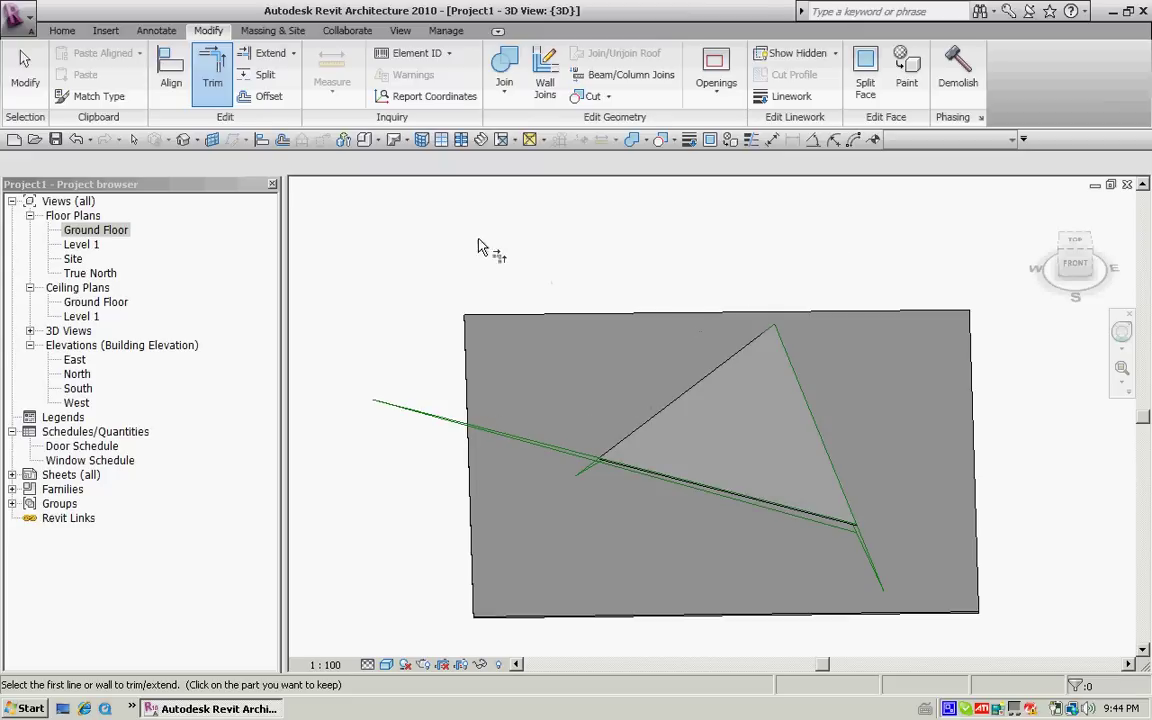
Set the work plane back to Level : Ground Floor.
click(25, 70)
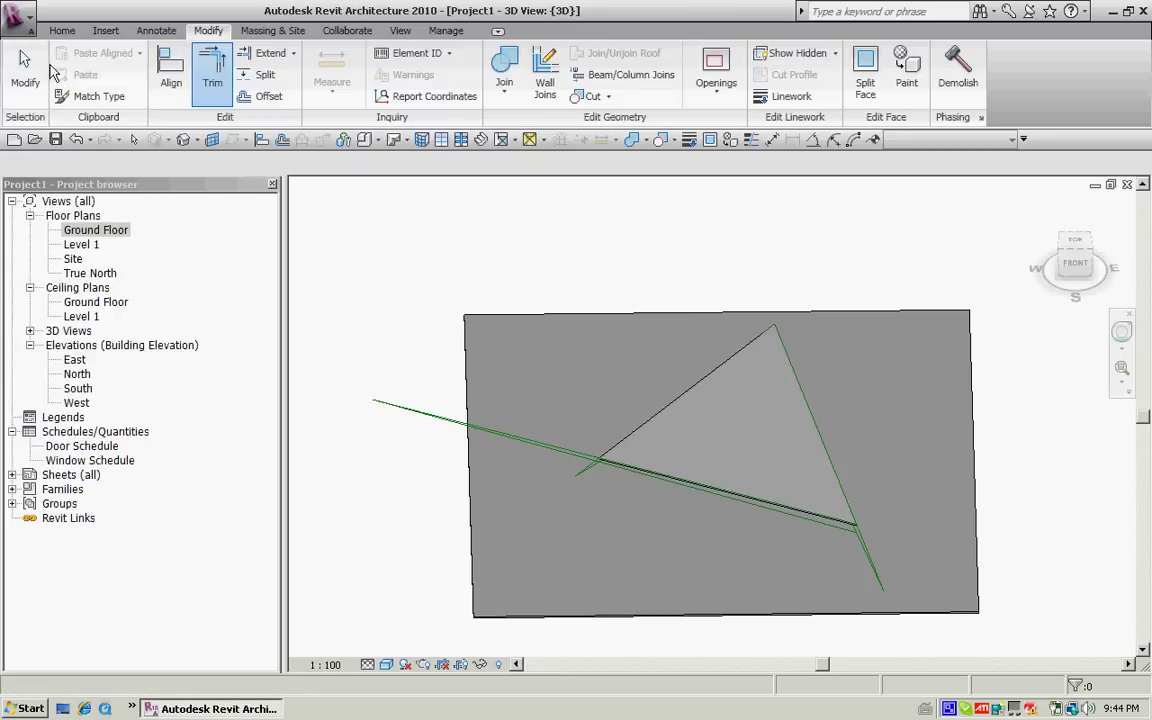
click(62, 30)
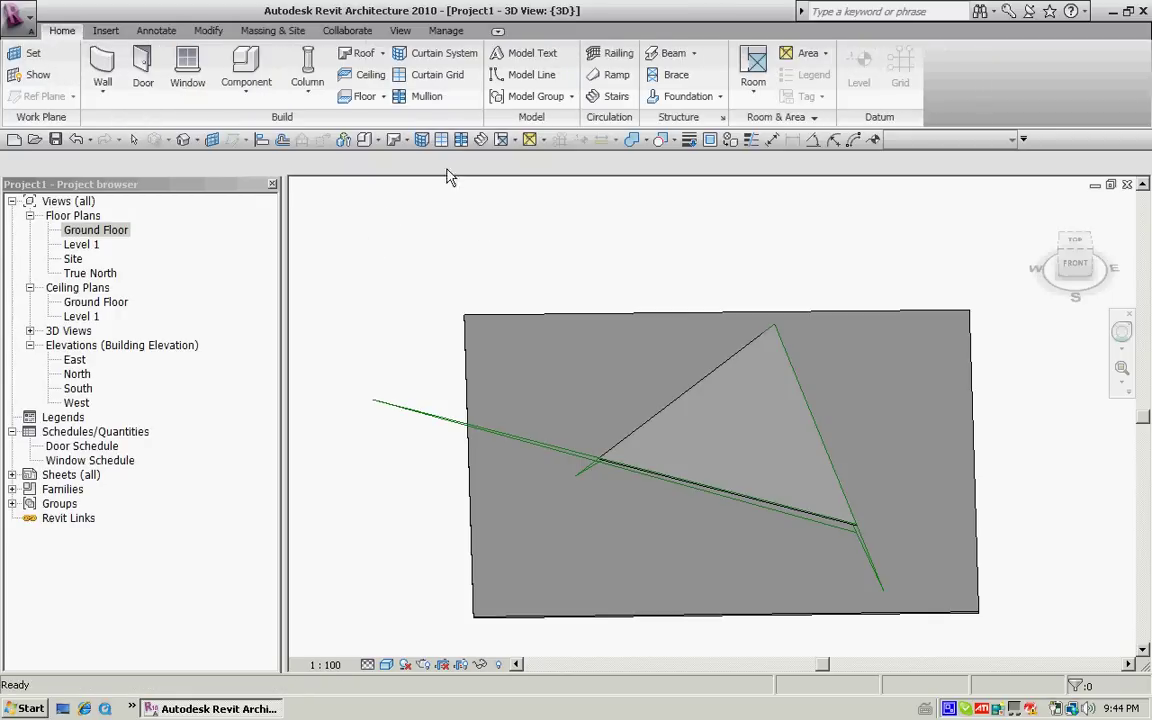
click(531, 74)
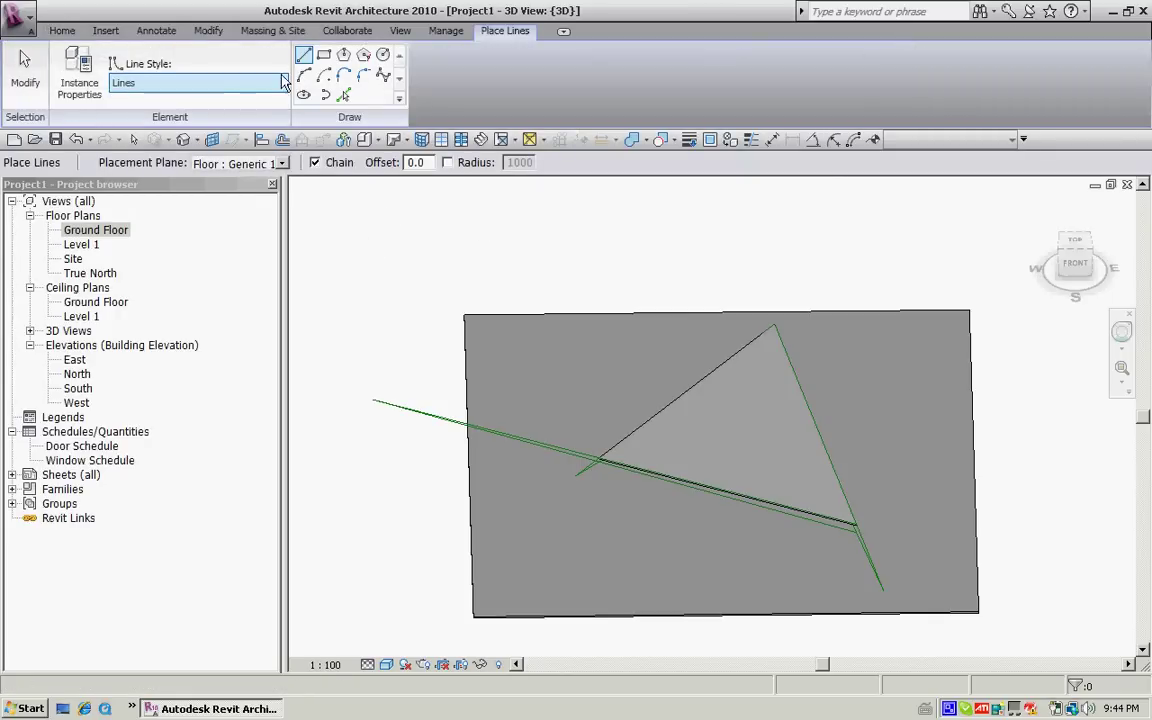
click(28, 85)
click(33, 56)
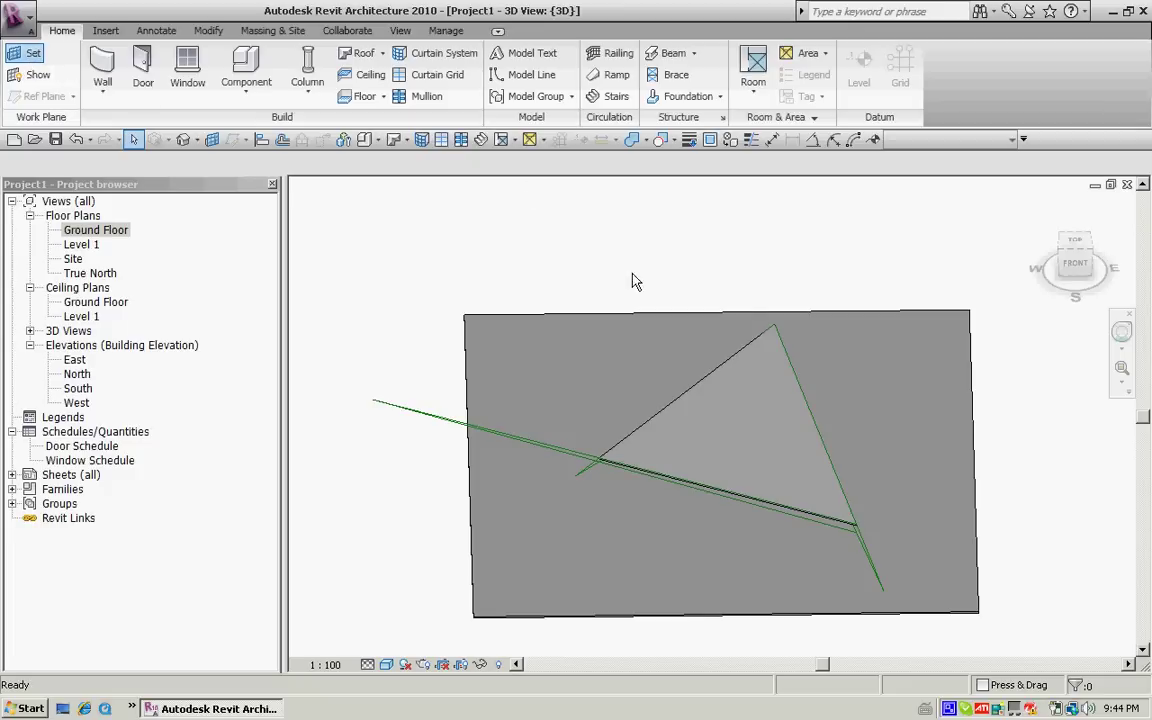
click(722, 353)
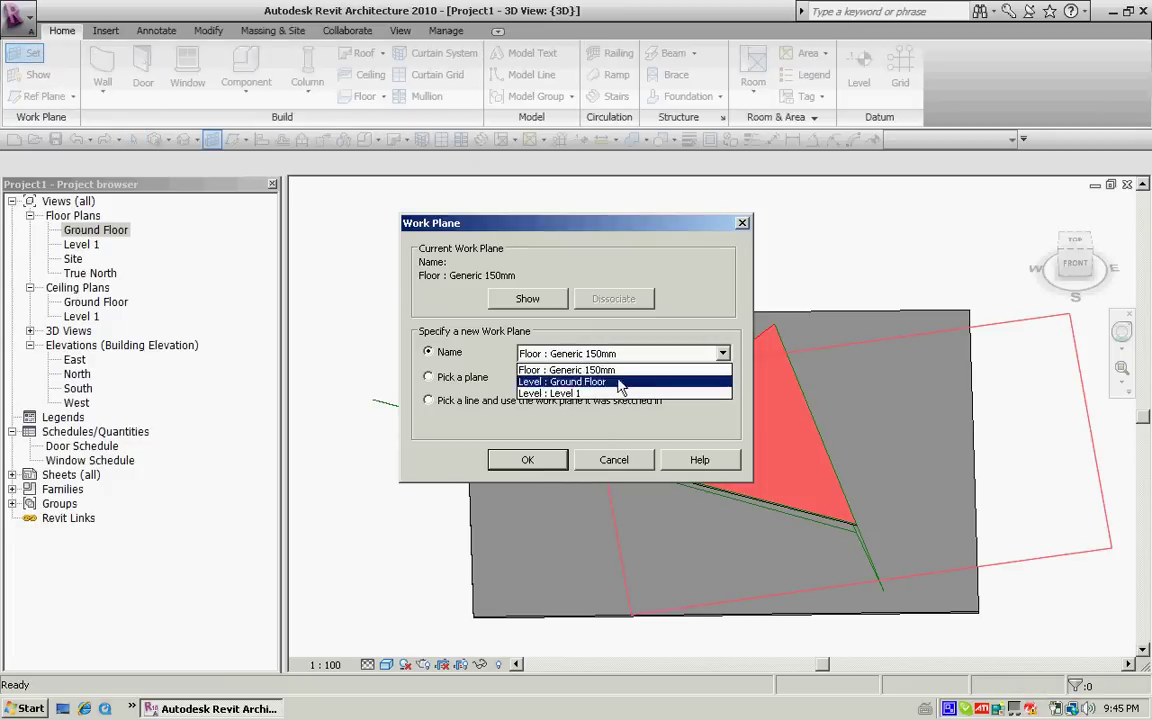
click(560, 382)
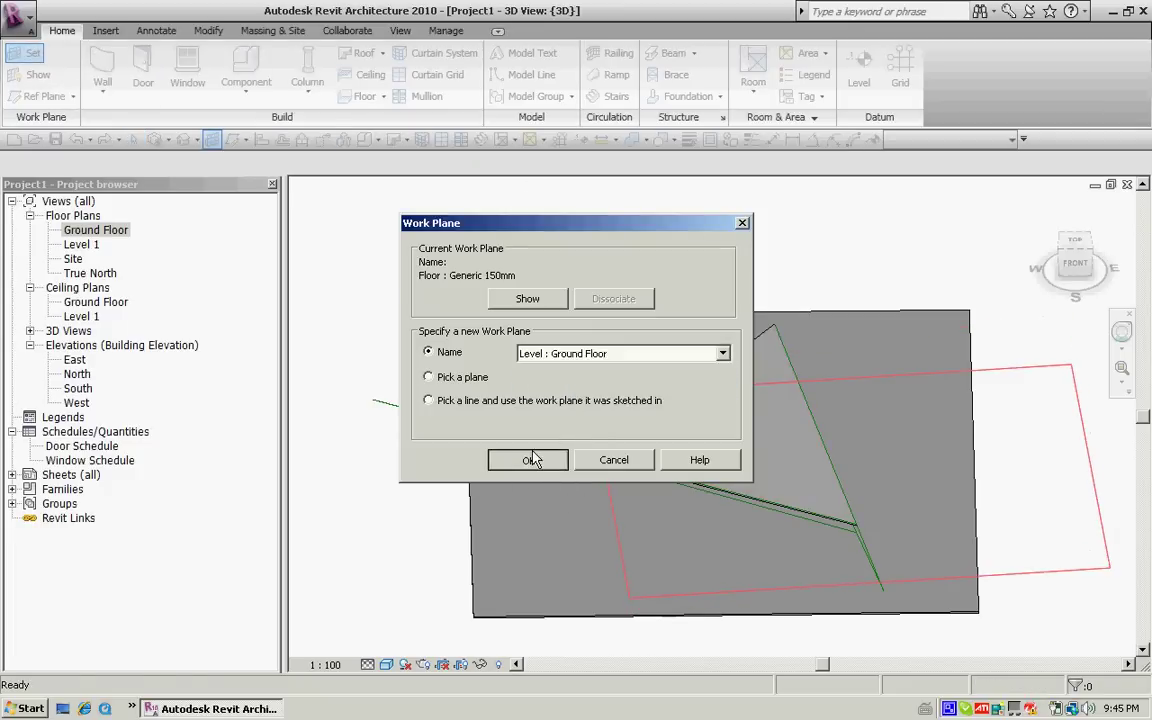
click(527, 459)
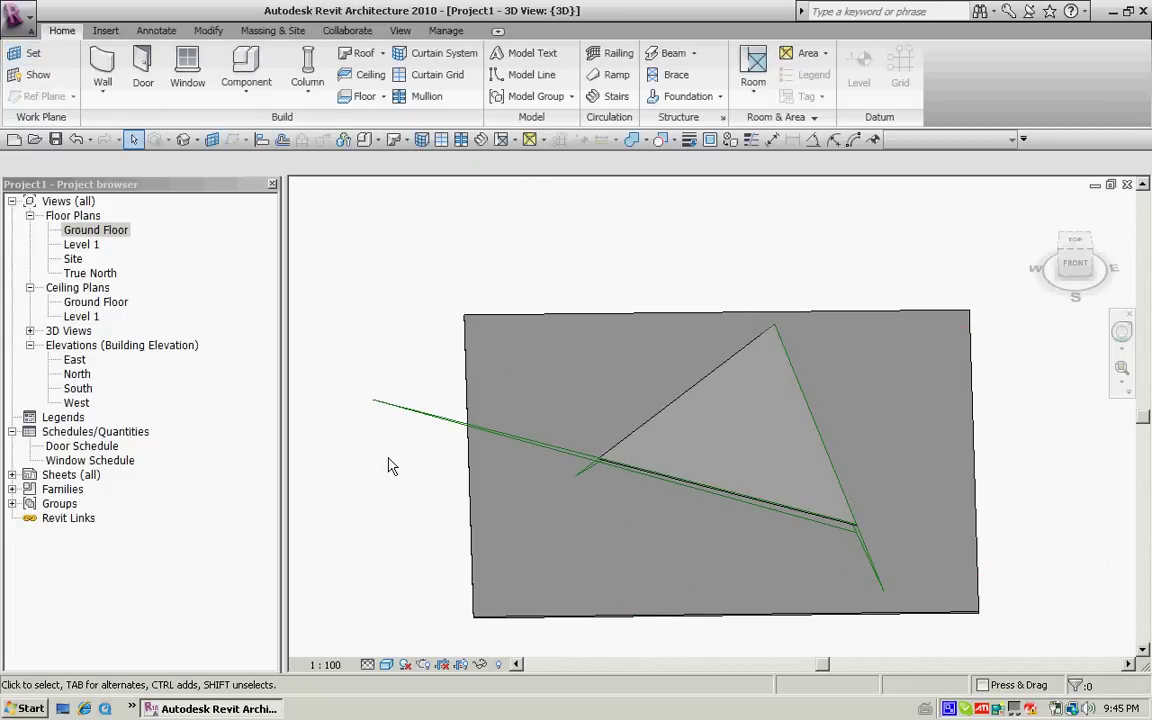
Draw a model line from the left line's endpoint to the triangle's lower corner.
click(527, 74)
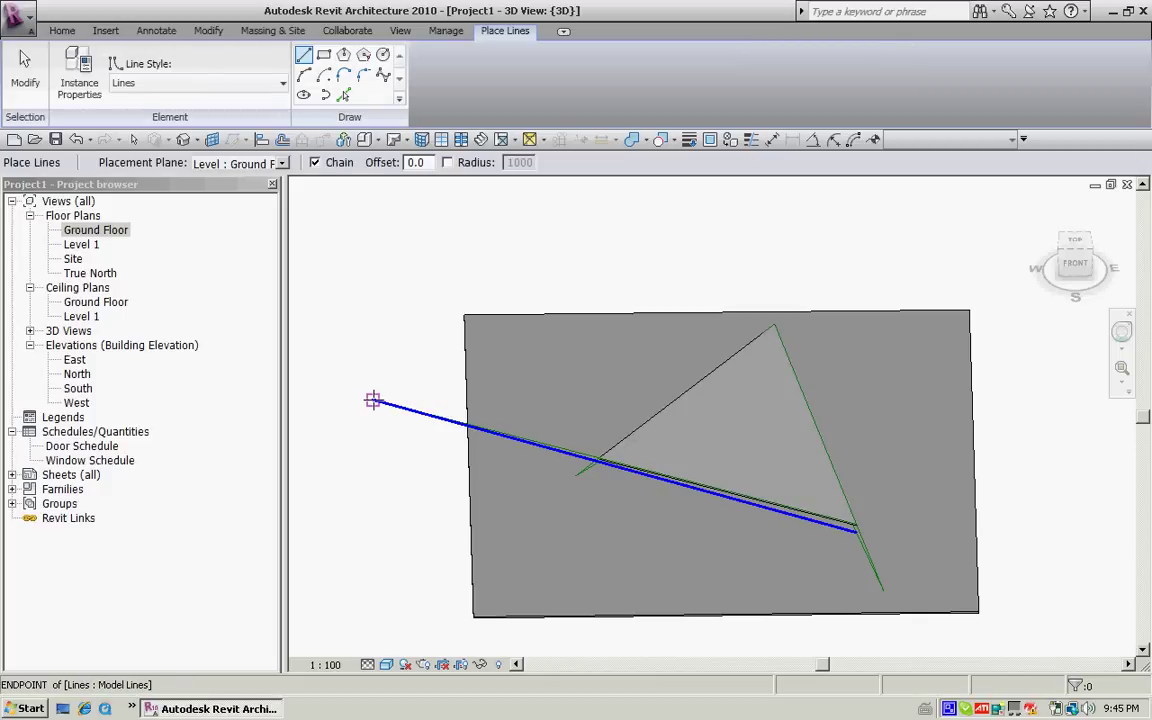
click(373, 400)
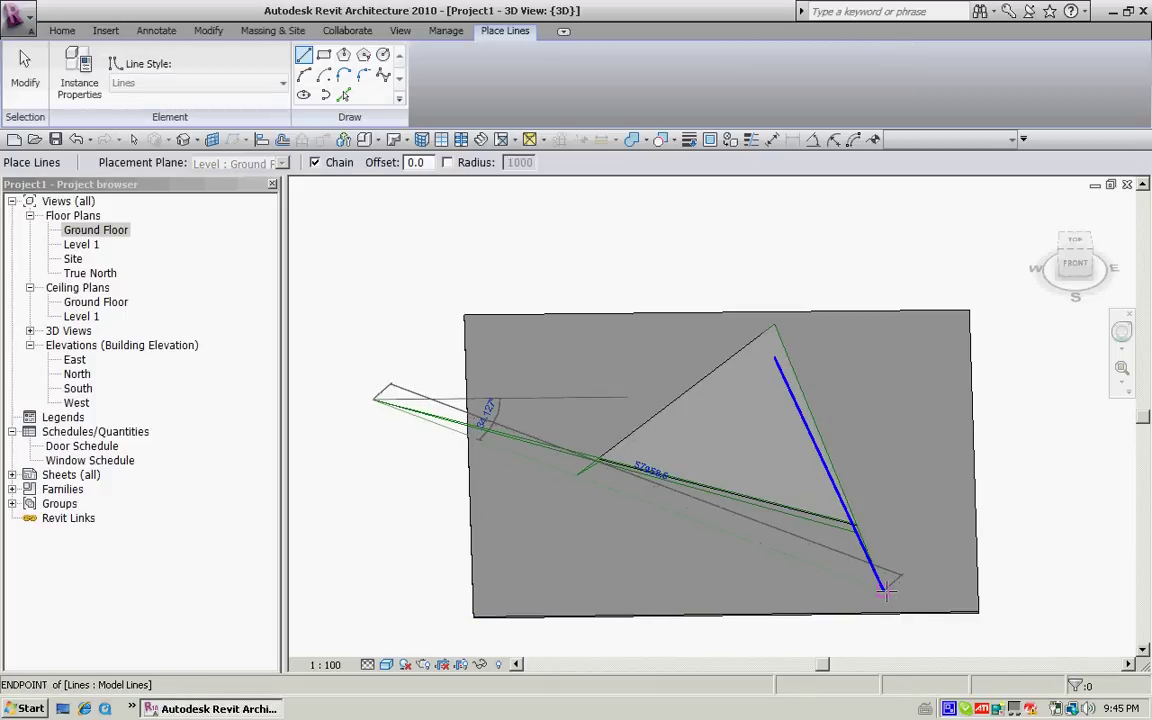
click(882, 590)
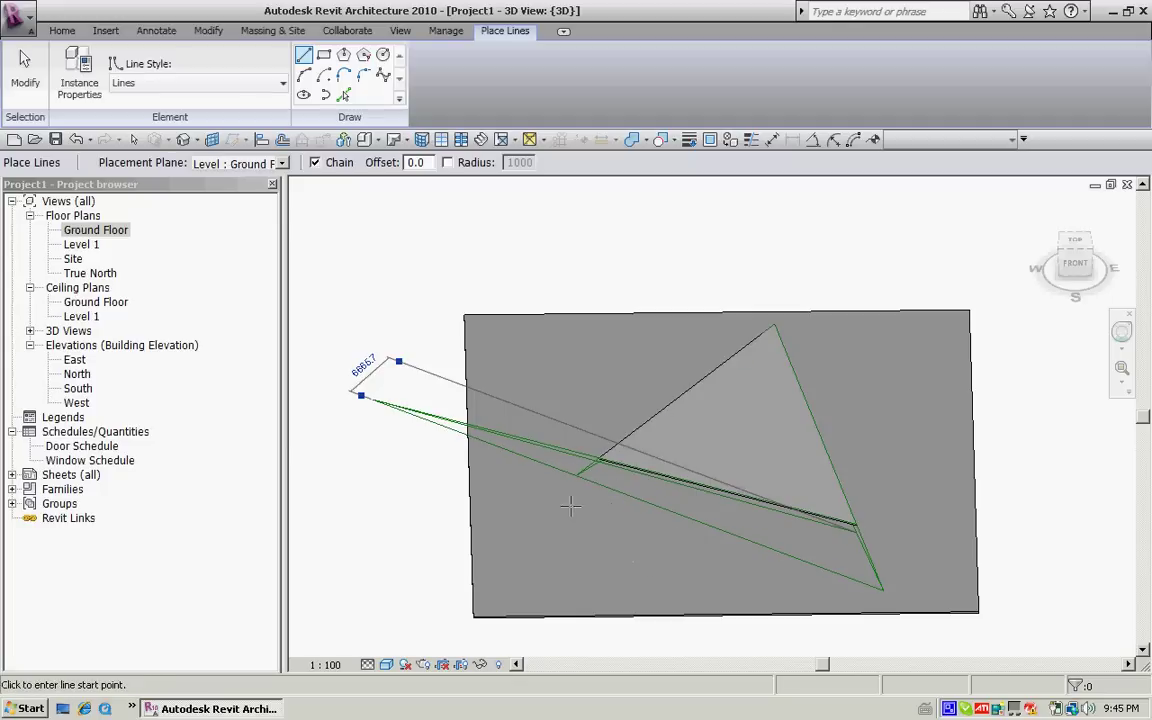
scroll(571, 487, up, 3)
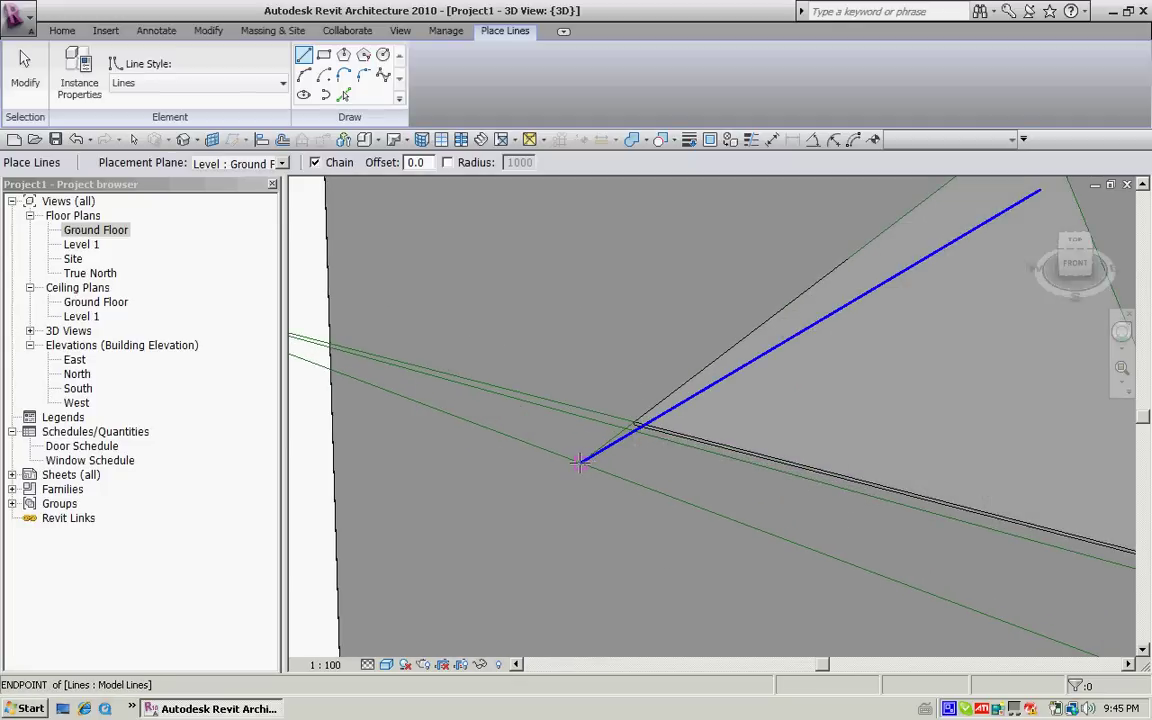
scroll(580, 462, down, 4)
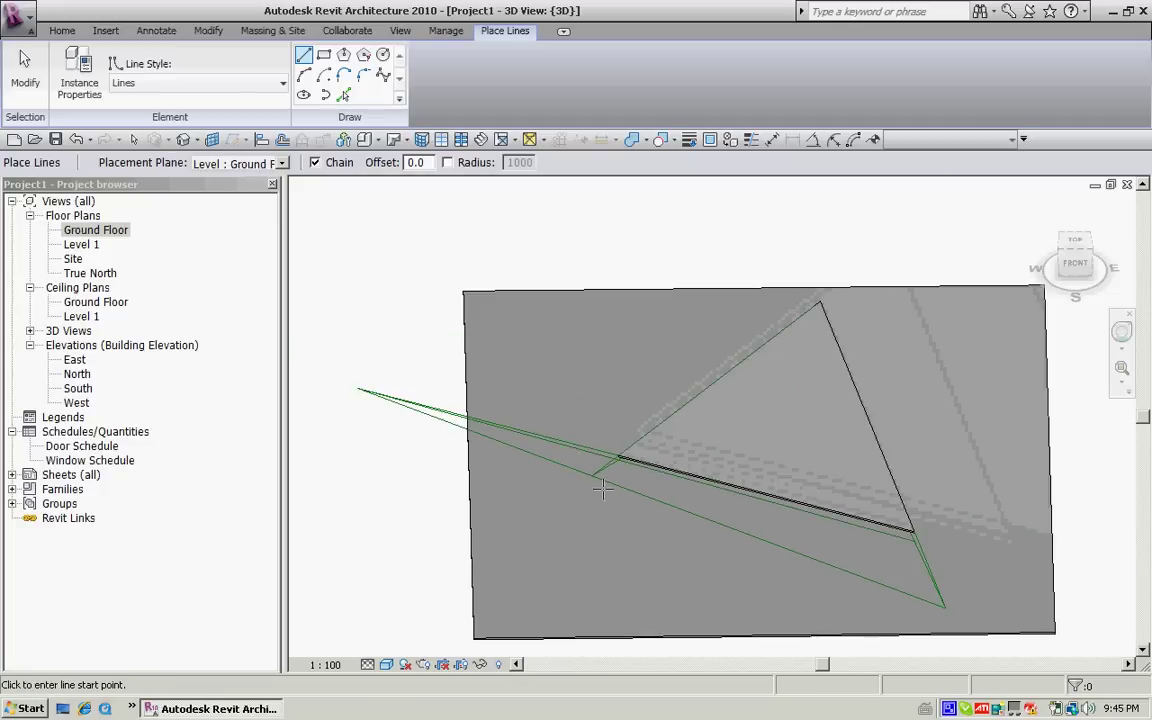
scroll(601, 487, down, 2)
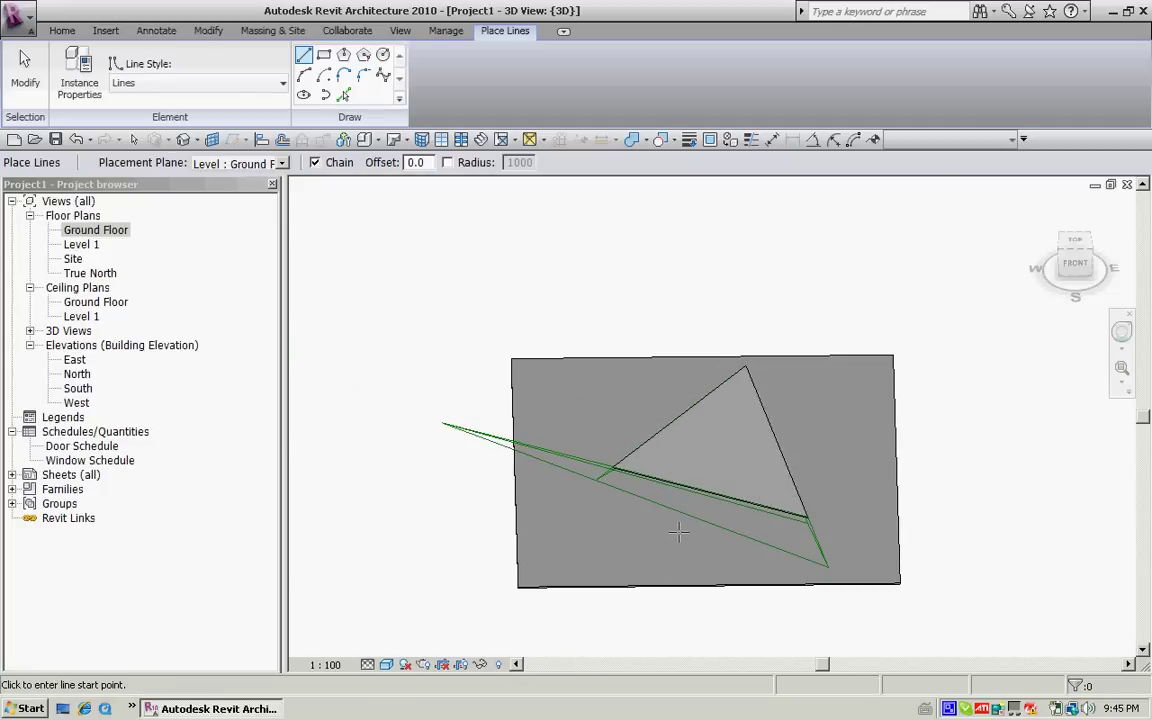
key(Escape)
key(Escape)
Leave the 3D view and open the Ground Floor plan, zooming in on the triangle.
click(689, 520)
middle_drag(651, 556, 615, 537)
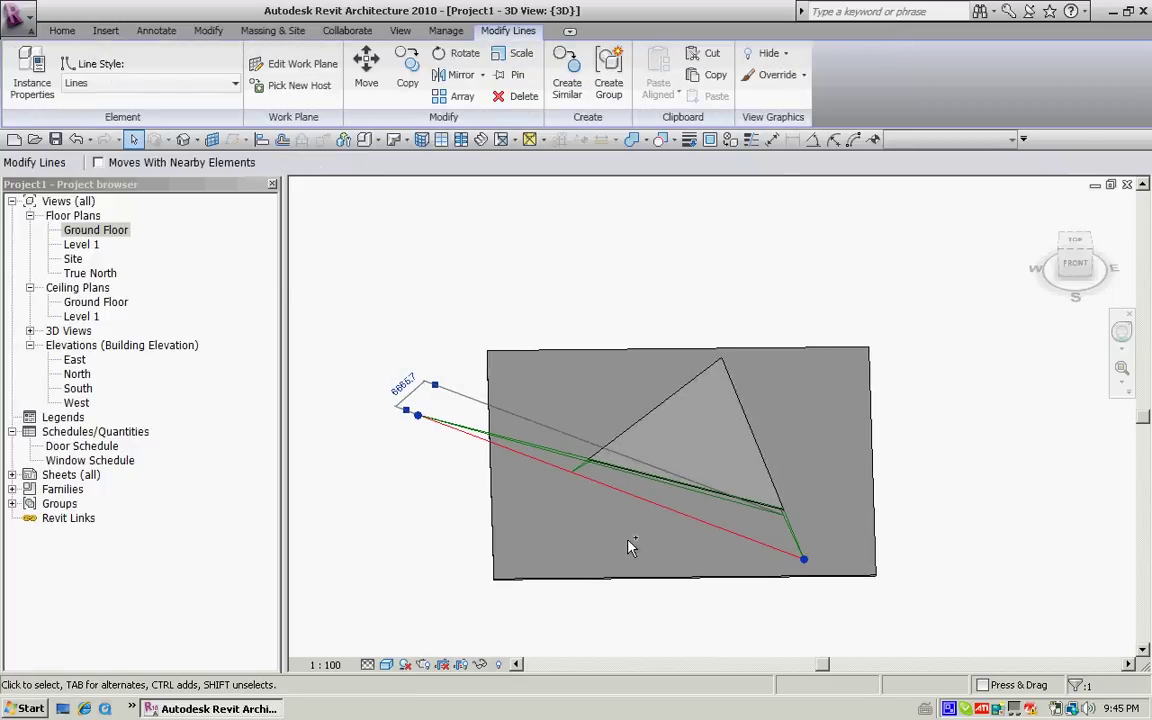
double_click(110, 230)
scroll(598, 474, up, 3)
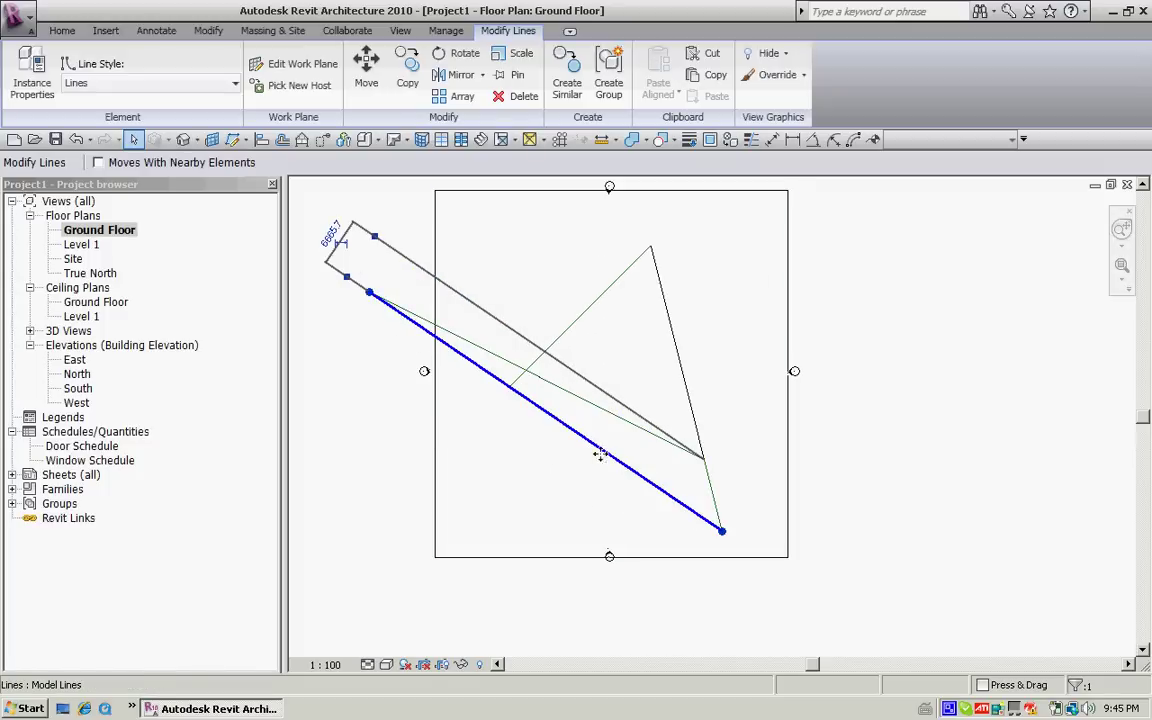
Check the lower model line, then Tab-select the triangular floor to confirm it.
key(Escape)
click(630, 469)
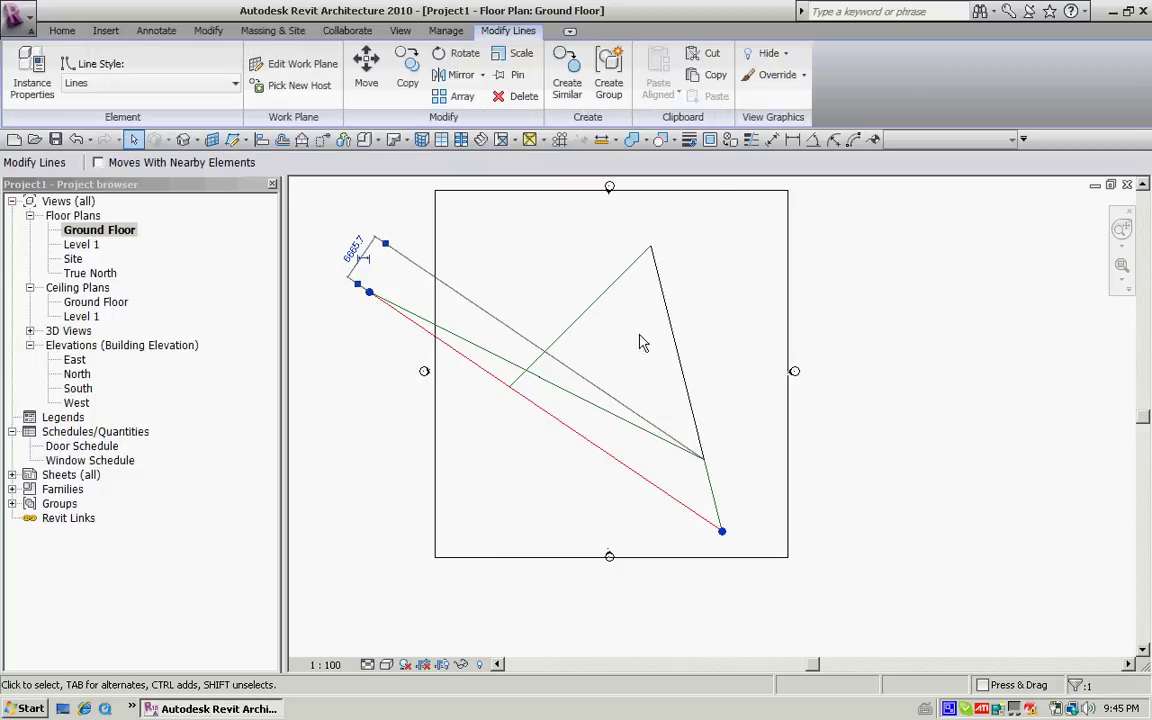
key(Escape)
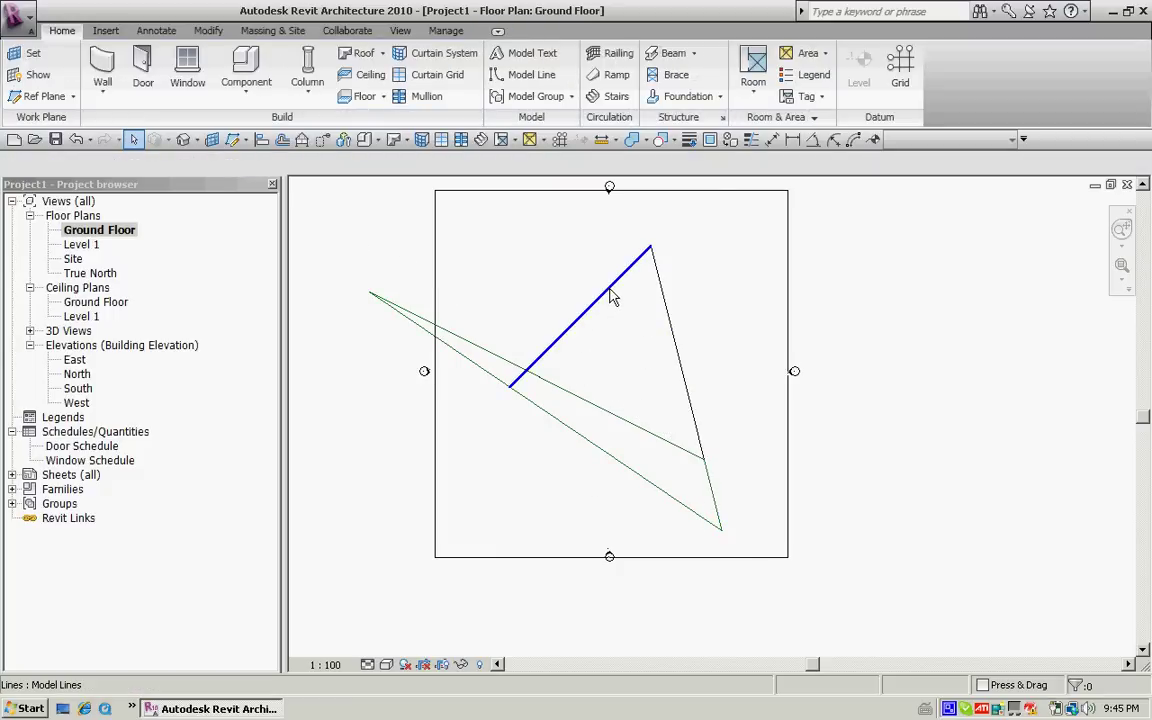
key(Tab)
key(Tab)
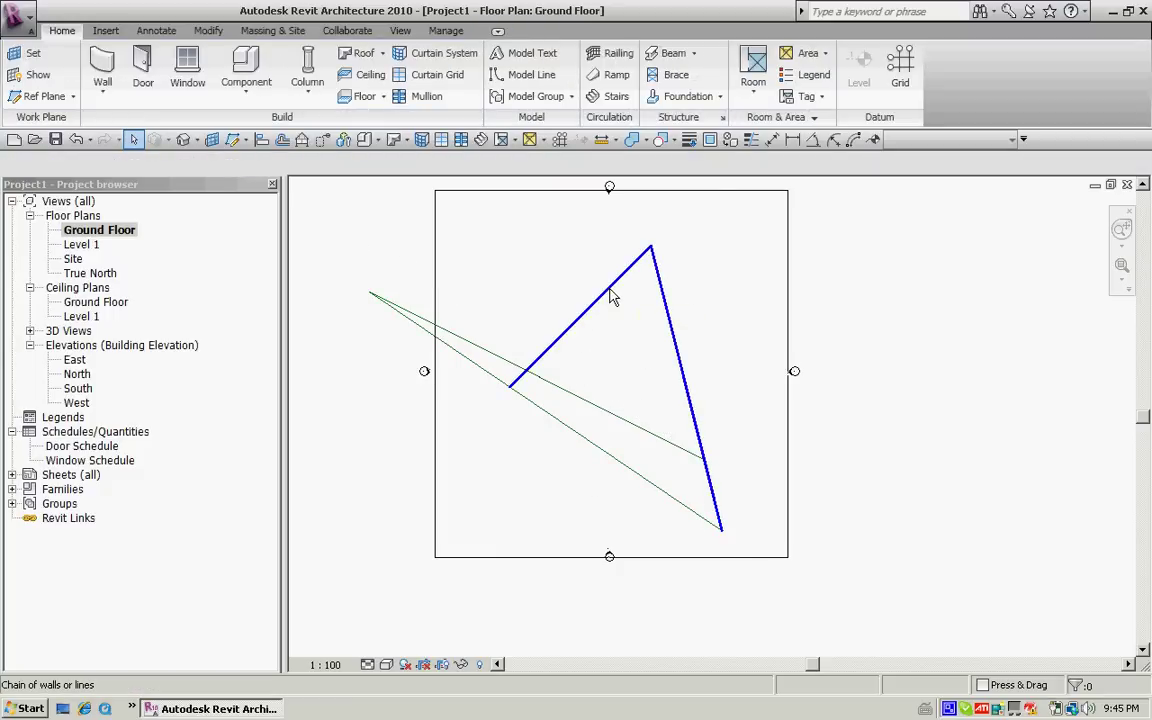
click(698, 386)
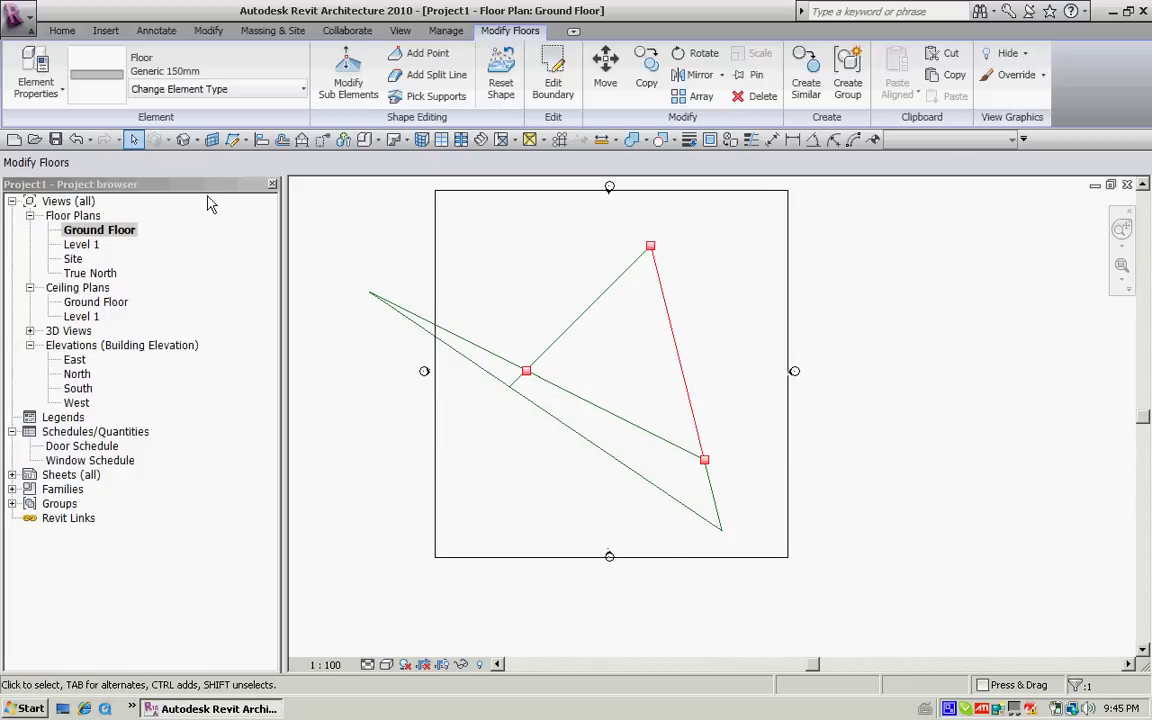
key(Escape)
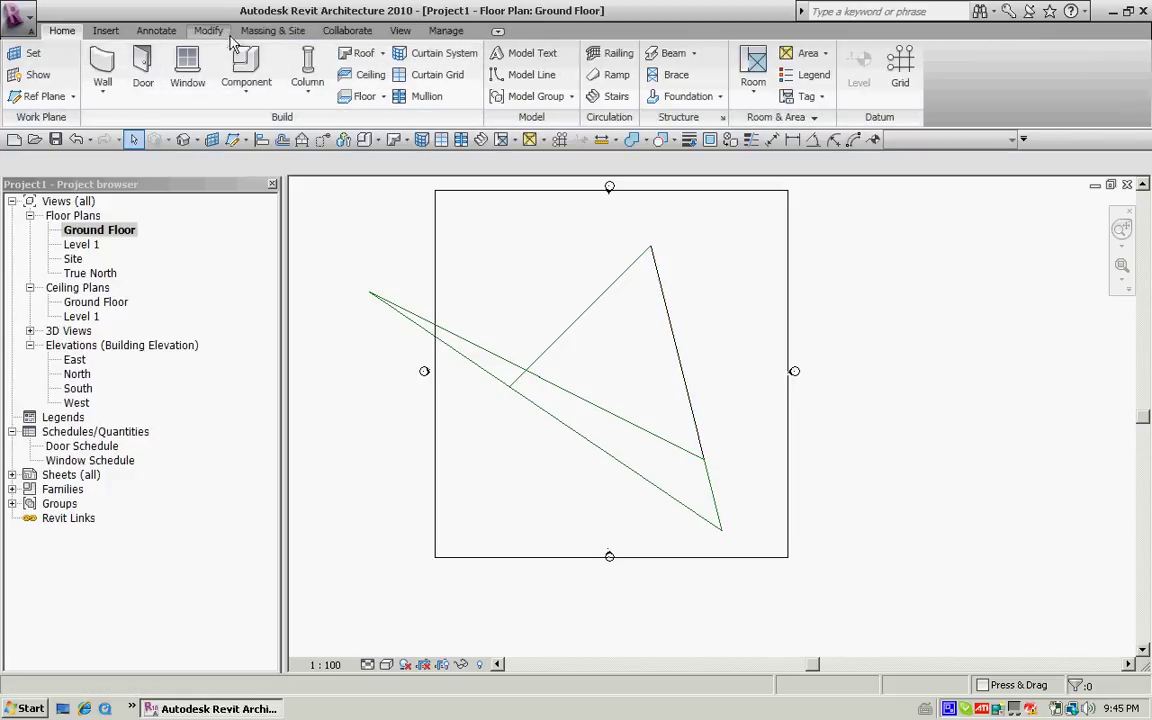
Place a section from right of the triangle, ending perpendicular on the lower model line.
click(400, 31)
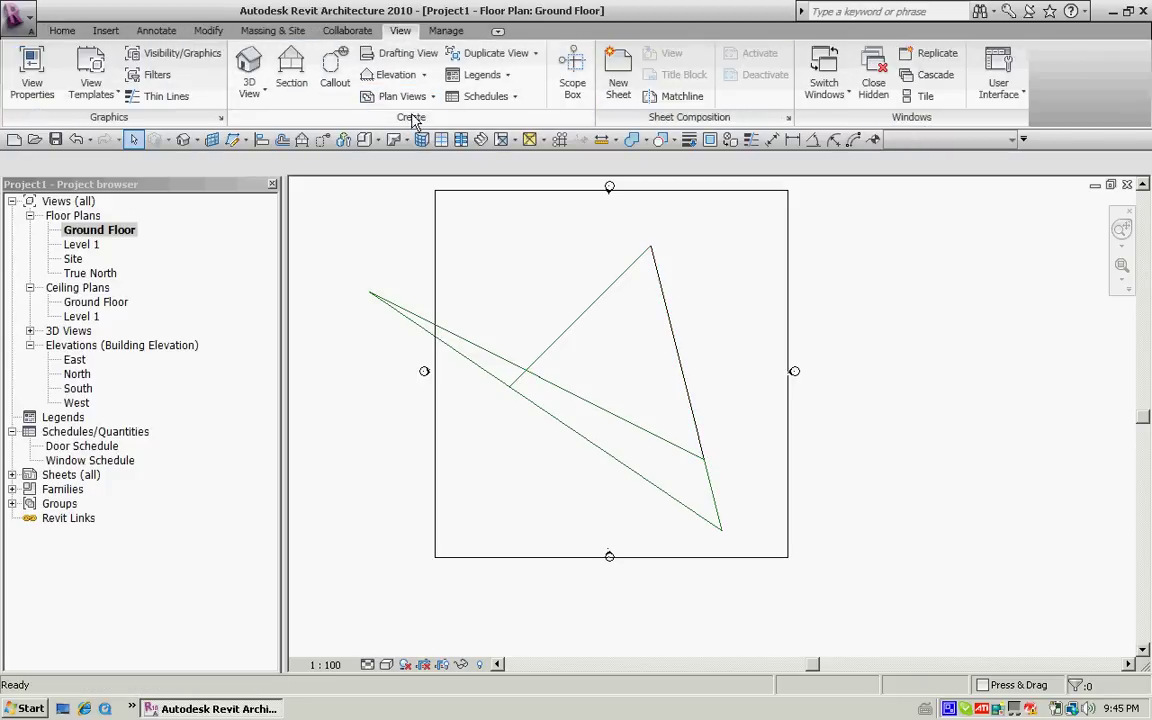
click(291, 70)
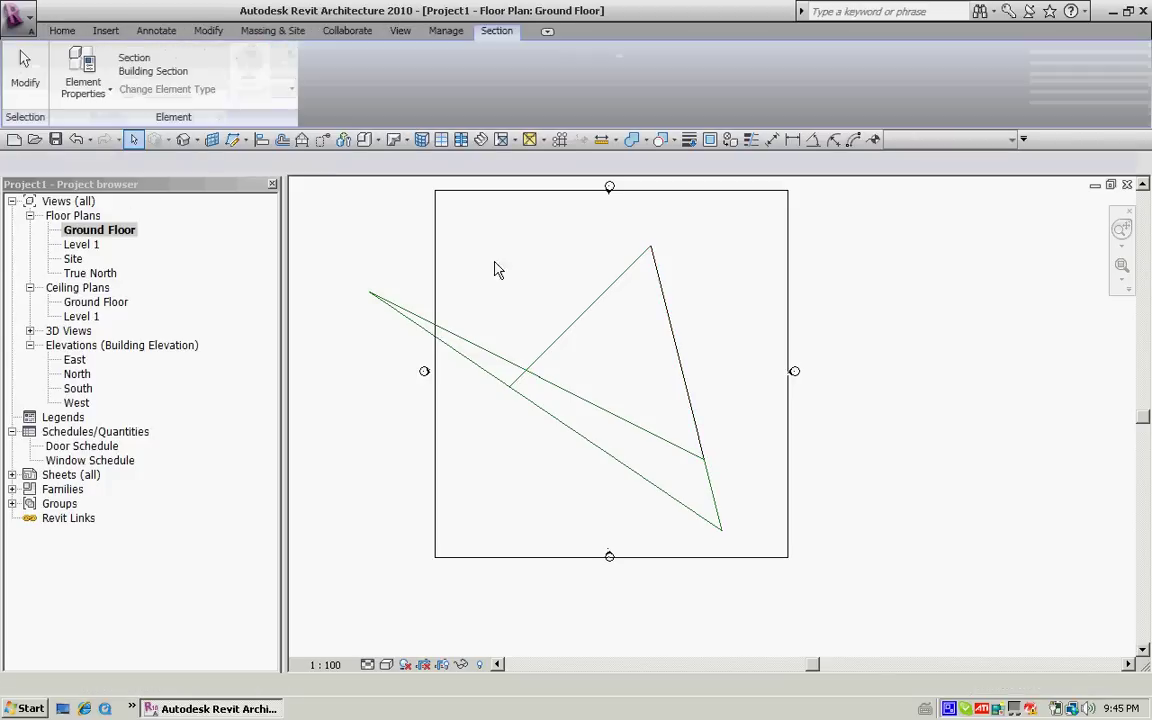
click(827, 277)
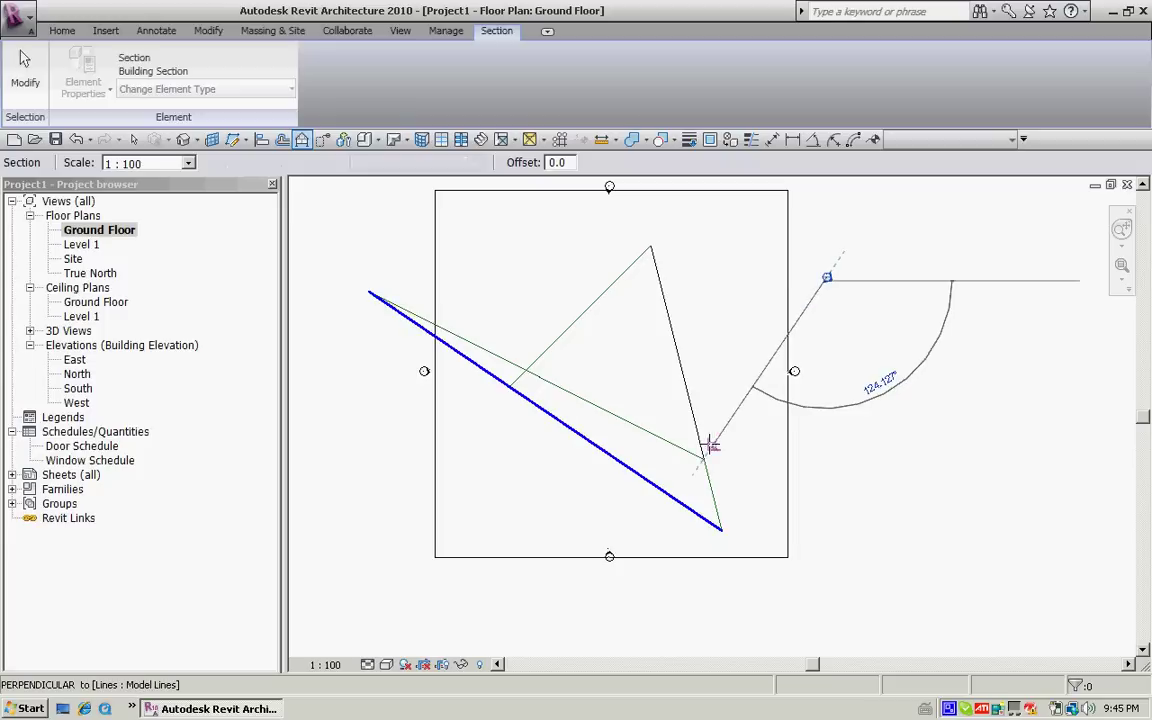
click(670, 511)
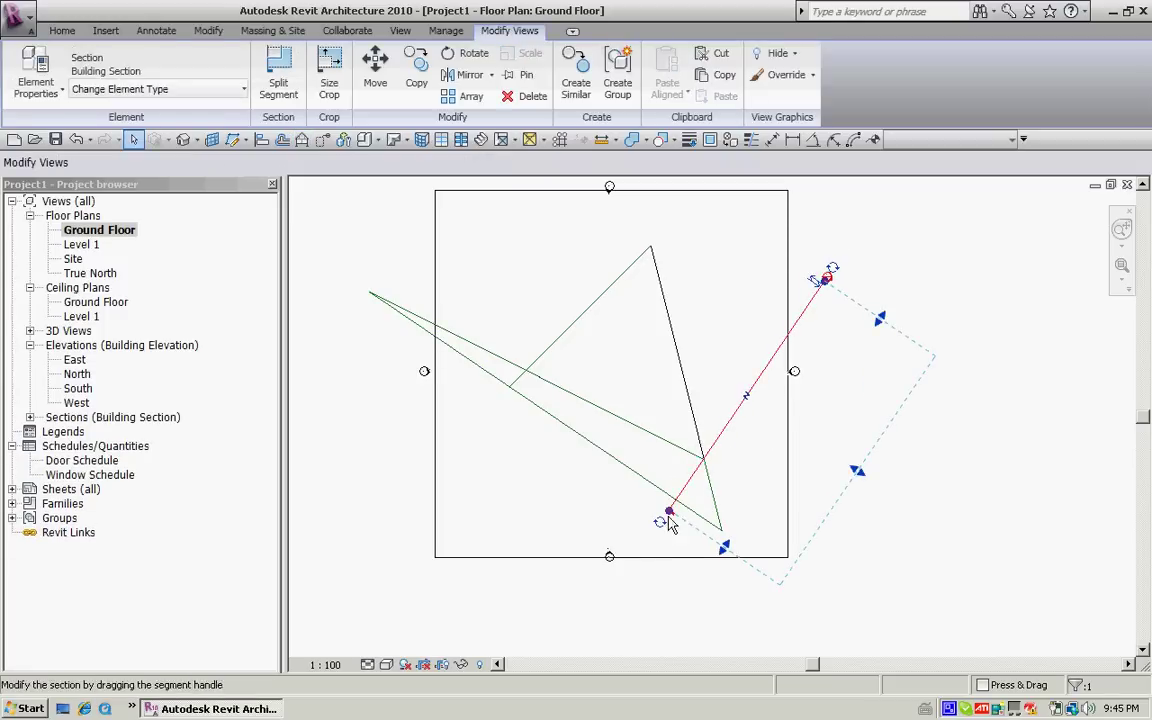
Flip the section, extend its depth across the triangle, and go to Section 1.
click(815, 283)
drag(594, 301, 529, 247)
right_click(768, 364)
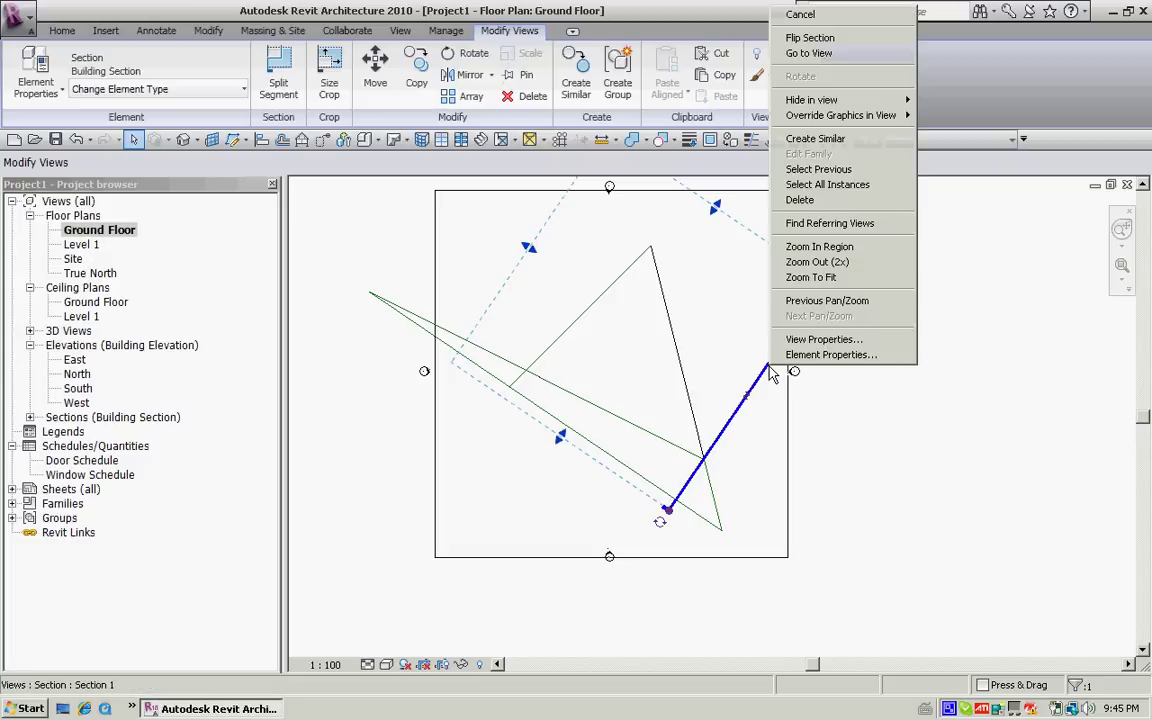
click(813, 56)
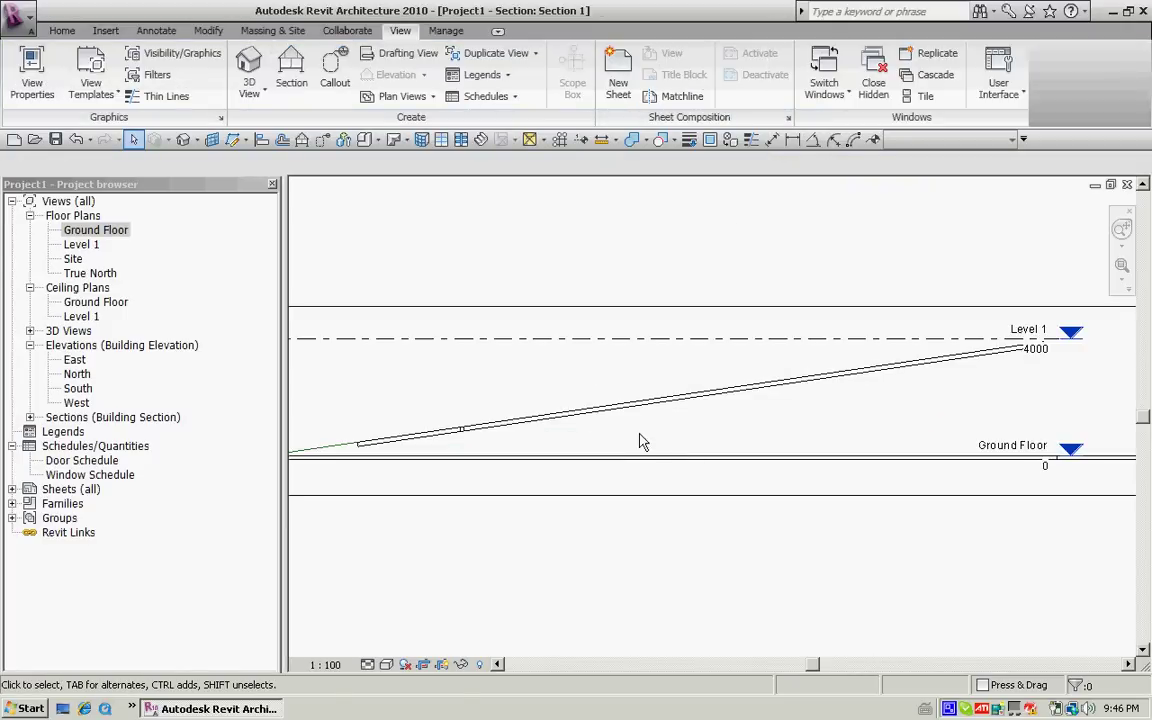
Select the sloped floor and zoom in on the section's left end.
click(635, 417)
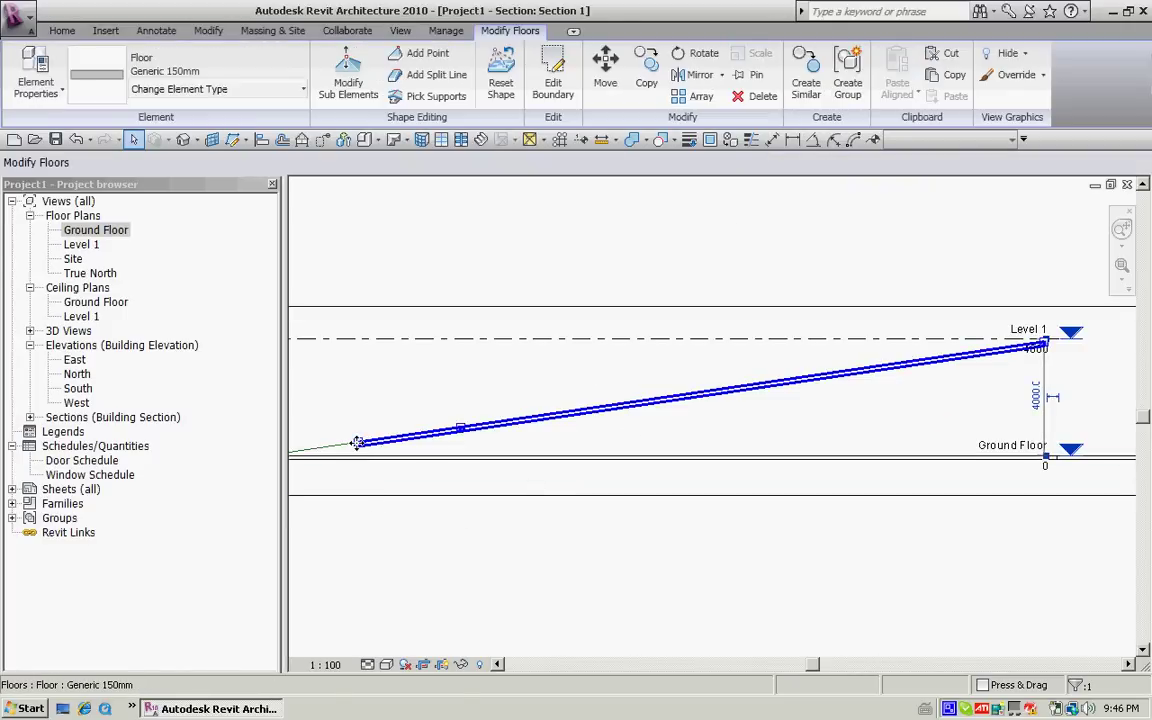
middle_drag(395, 486, 602, 484)
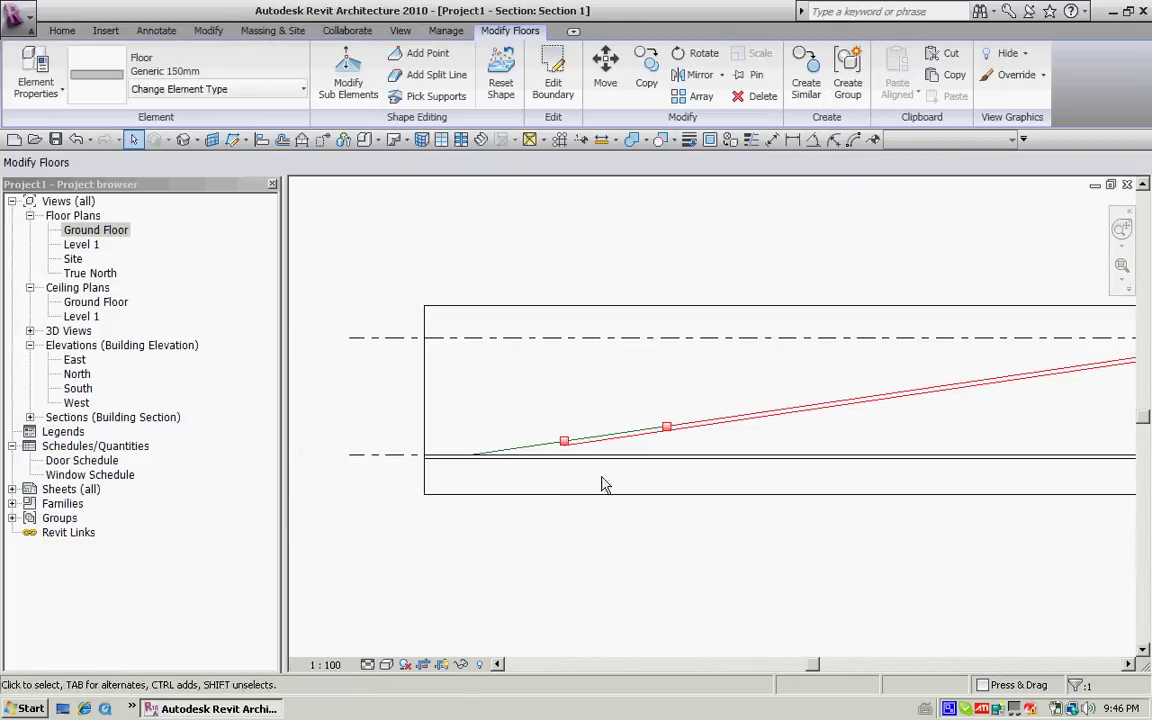
scroll(601, 484, up, 3)
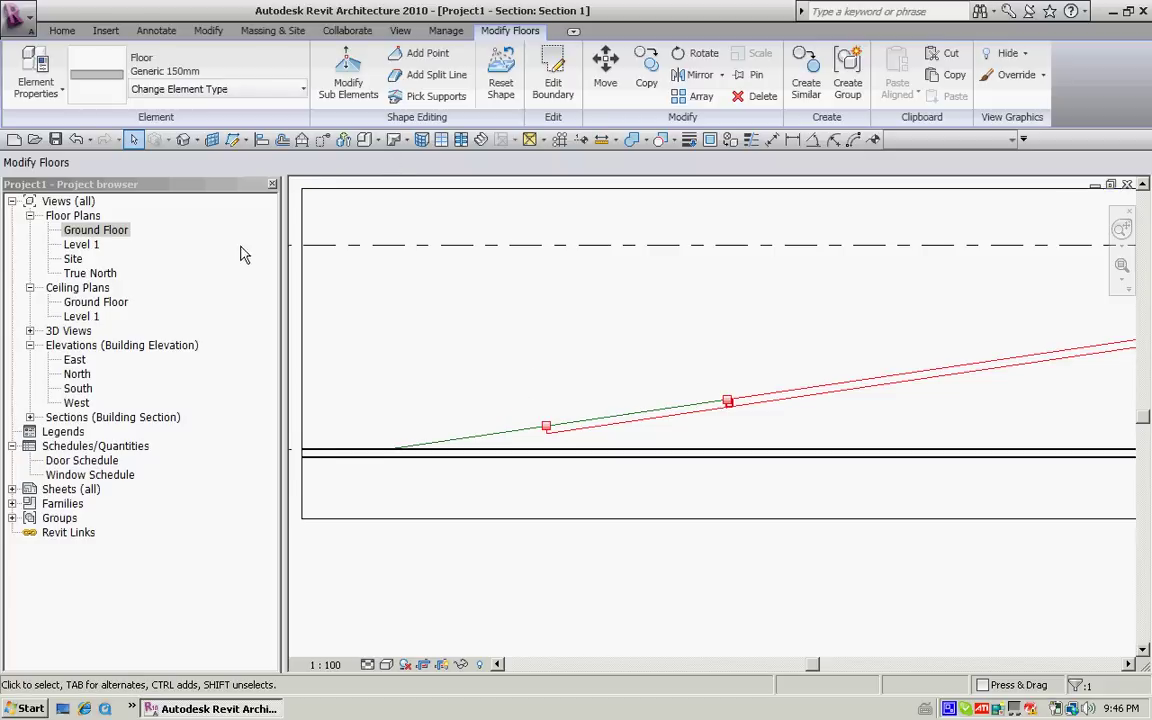
Add an 8.33° angular dimension between the sloped floor line and the horizontal ground line.
click(158, 31)
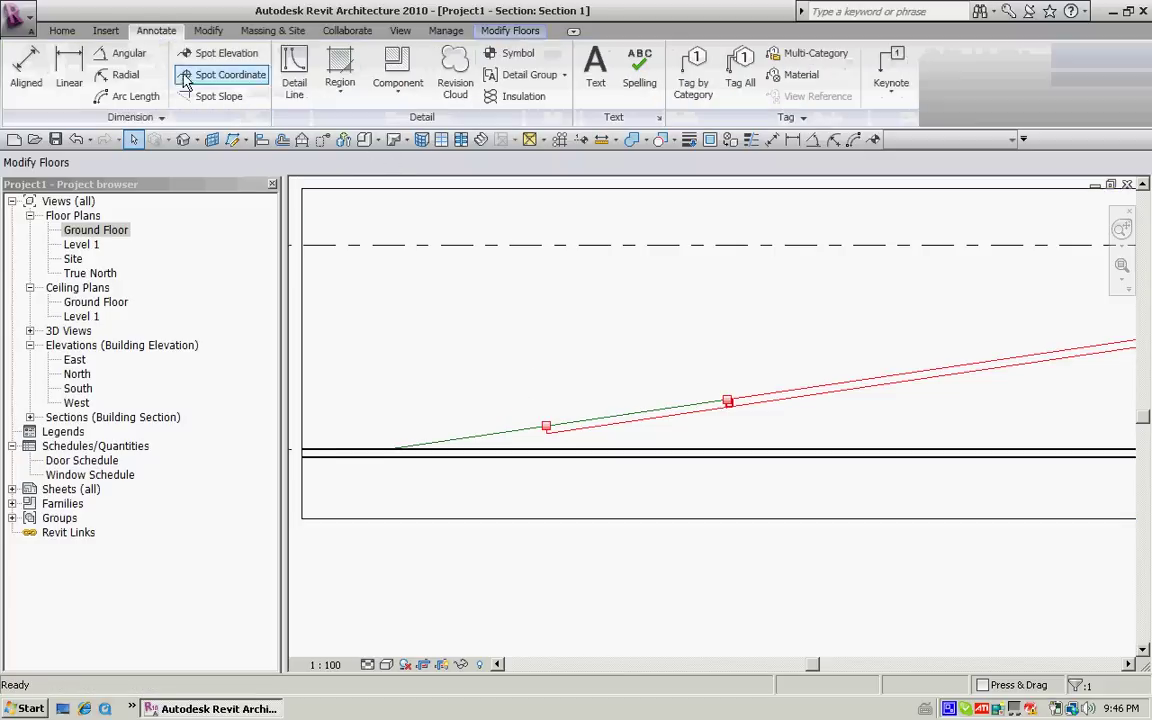
click(125, 56)
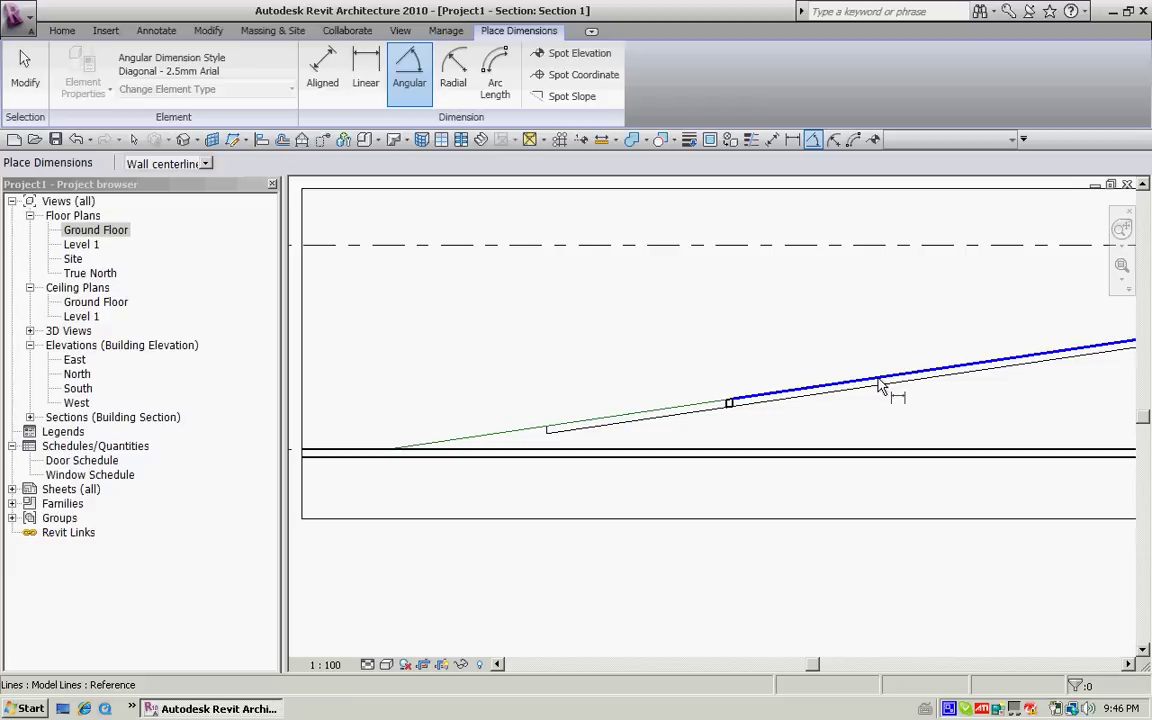
click(879, 387)
click(880, 451)
click(845, 418)
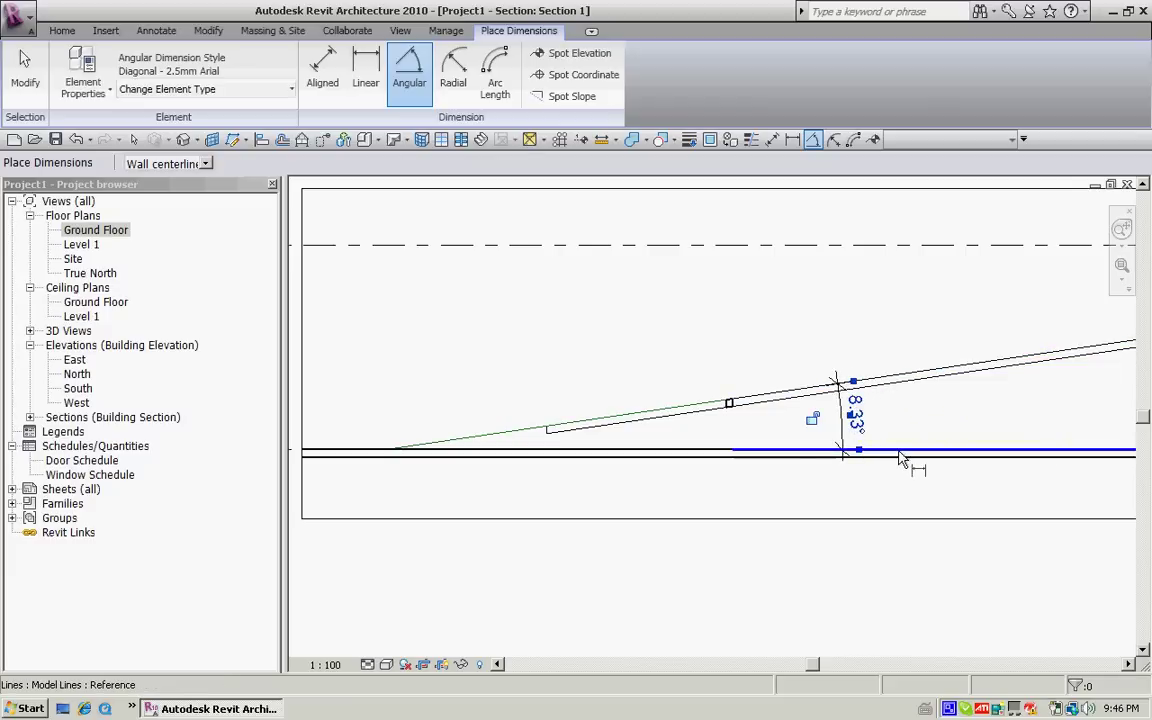
scroll(905, 440, up, 2)
key(Escape)
scroll(878, 435, down, 4)
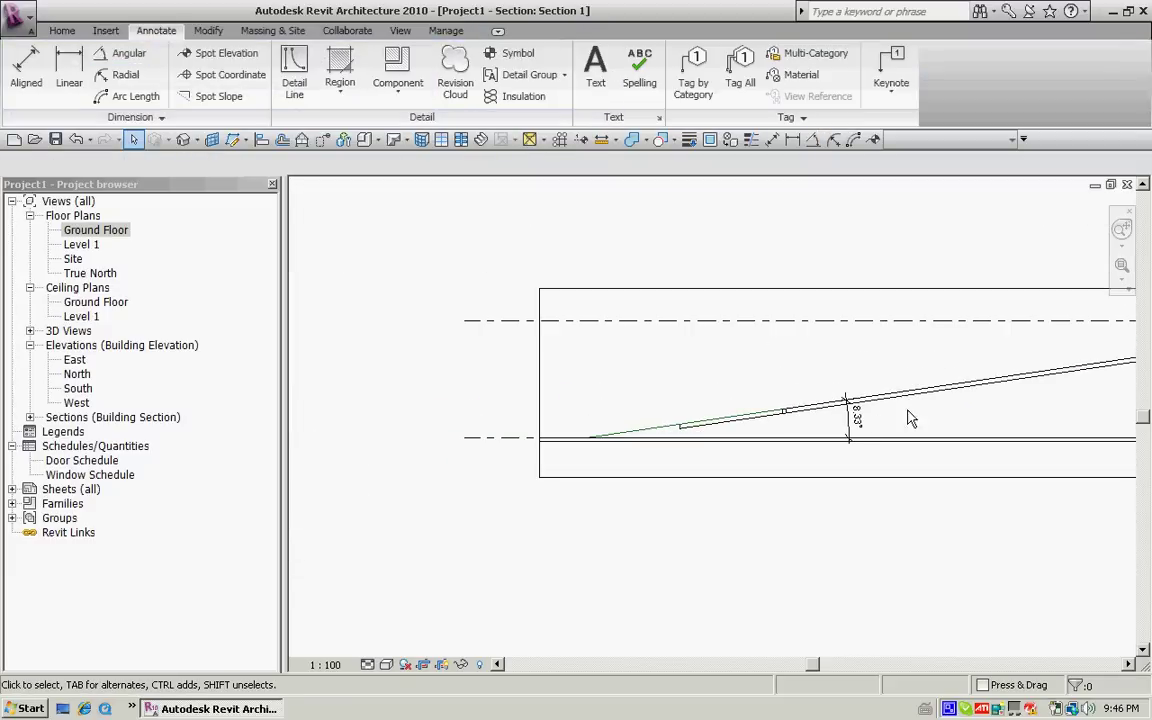
middle_drag(910, 418, 748, 419)
scroll(733, 411, down, 2)
middle_drag(922, 429, 828, 430)
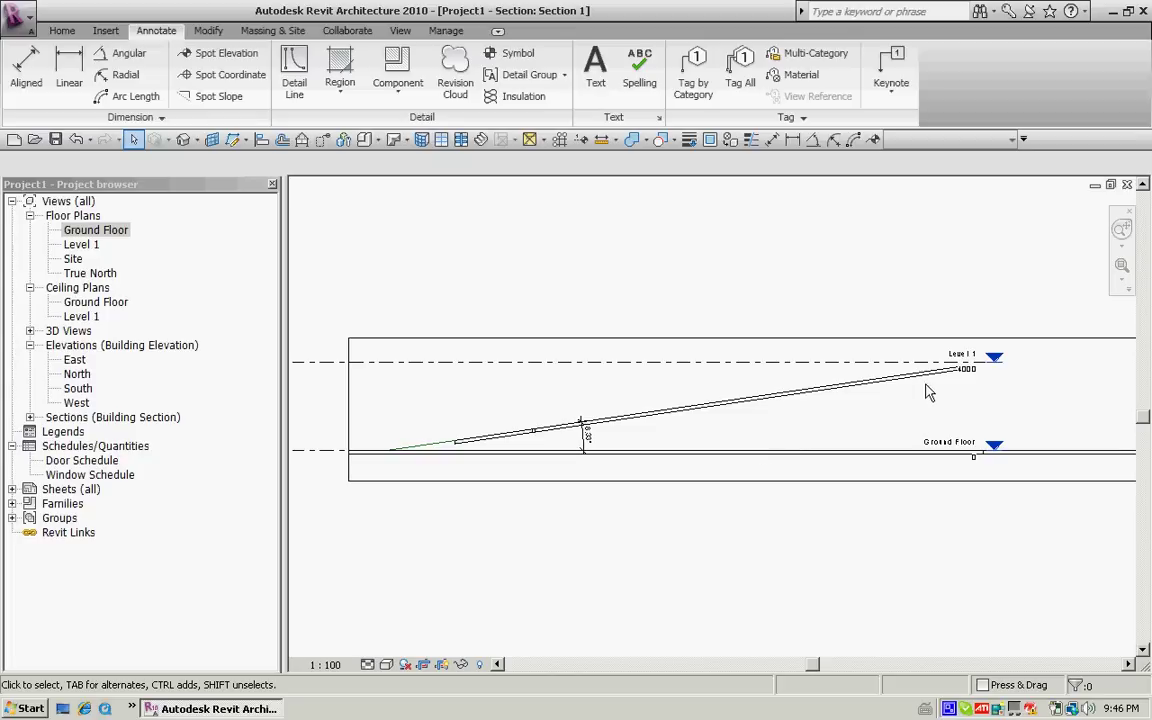